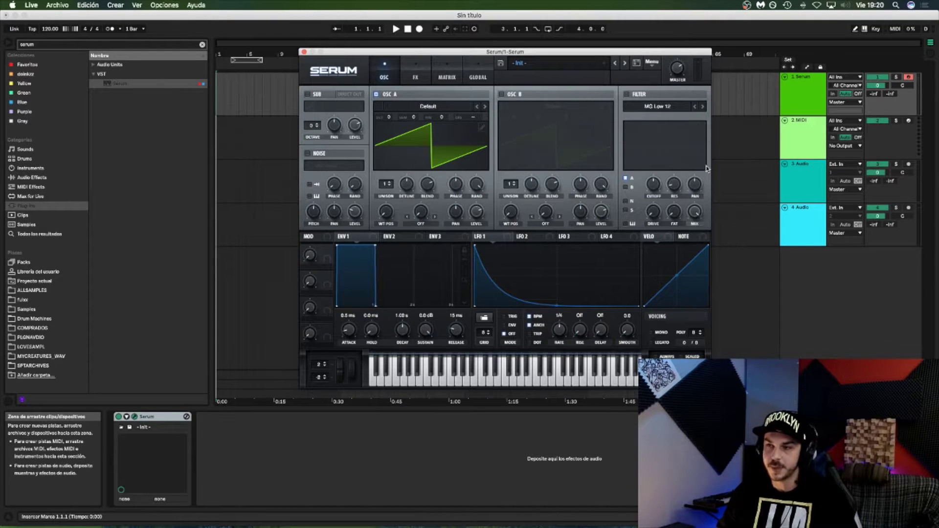
Step: Move the Serum window aside and clear the browser search to list all VST plug-ins
left_click_drag(486, 51, 533, 88)
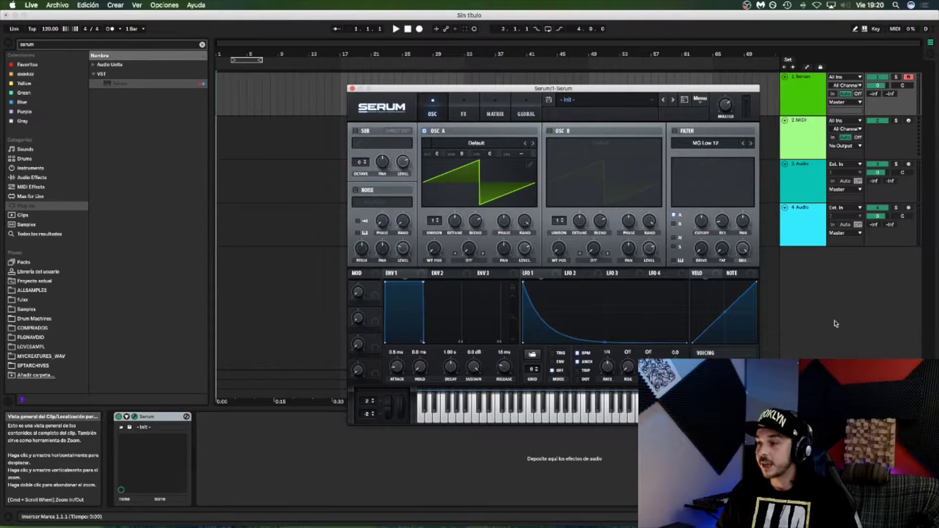
left_click(807, 394)
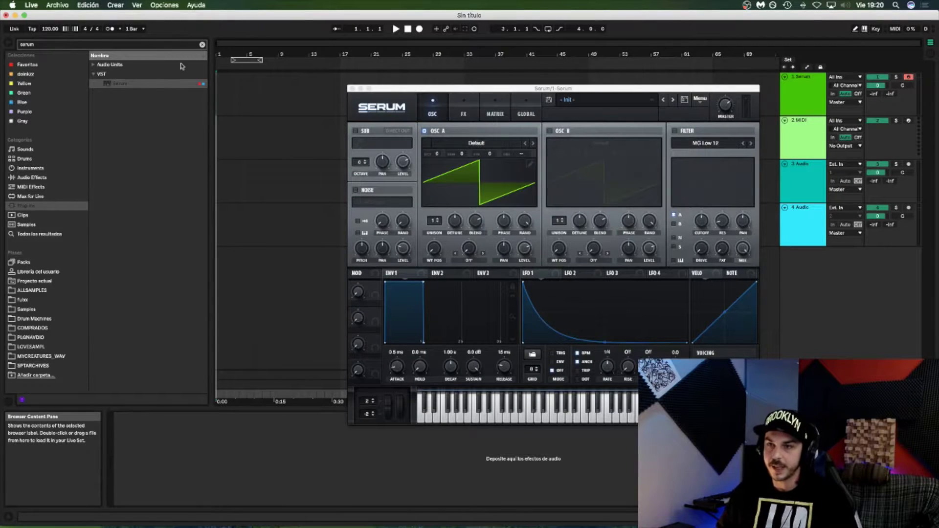
left_click(202, 45)
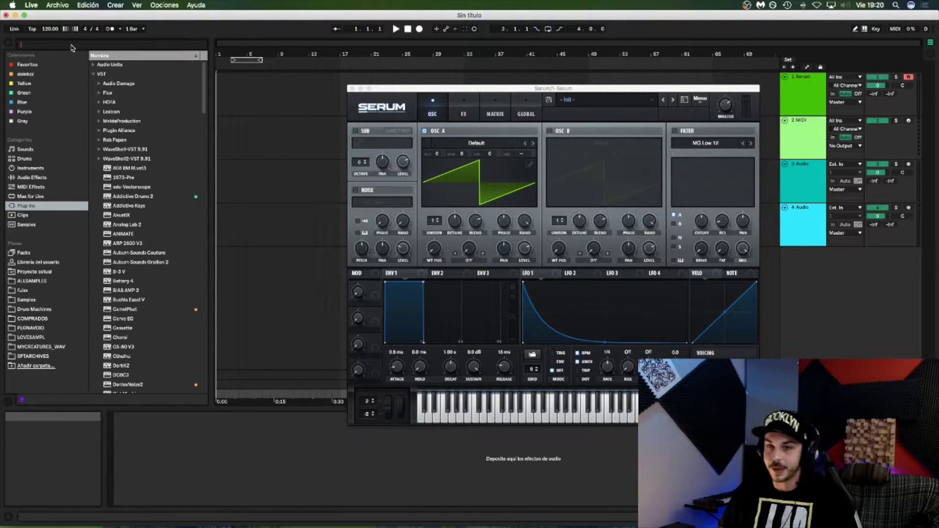
left_click(94, 74)
left_click(93, 74)
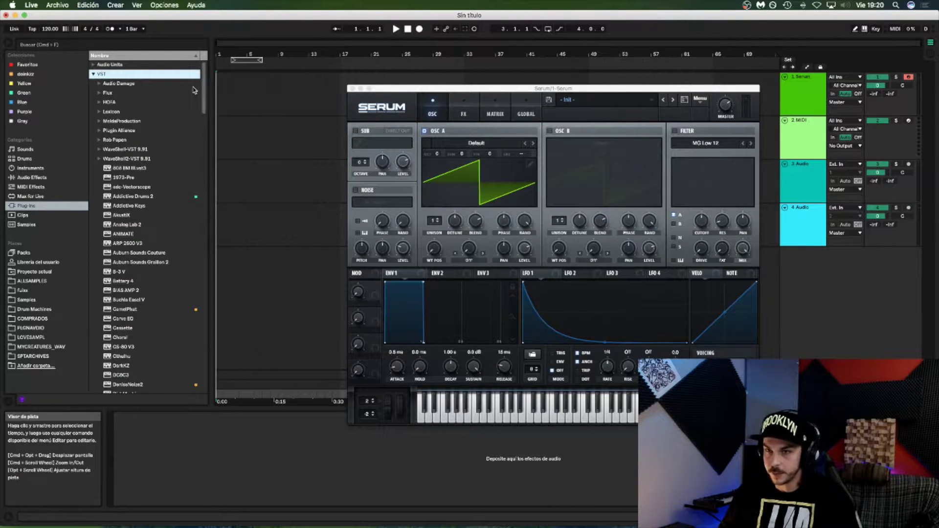
Step: Load the ANALisis_2.5.adg rack from the Yellow collection onto the master track
left_click(38, 84)
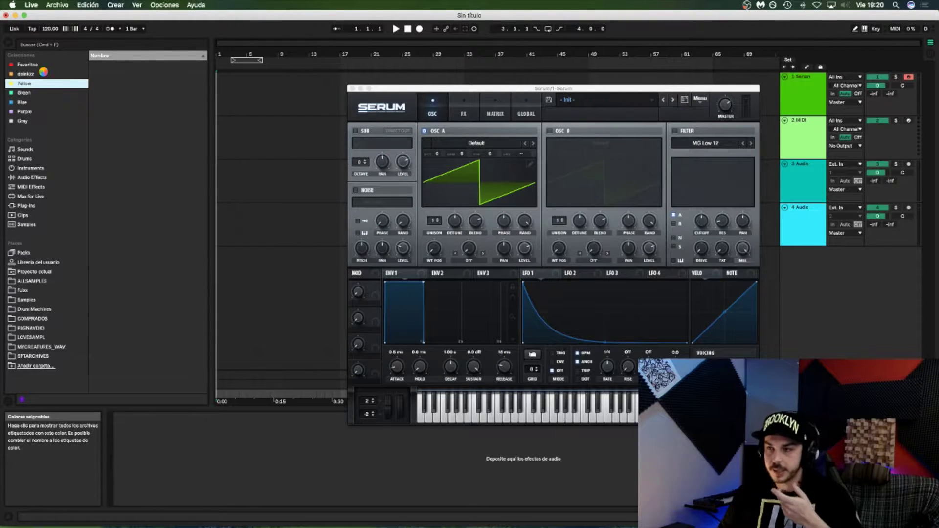
left_click(43, 73)
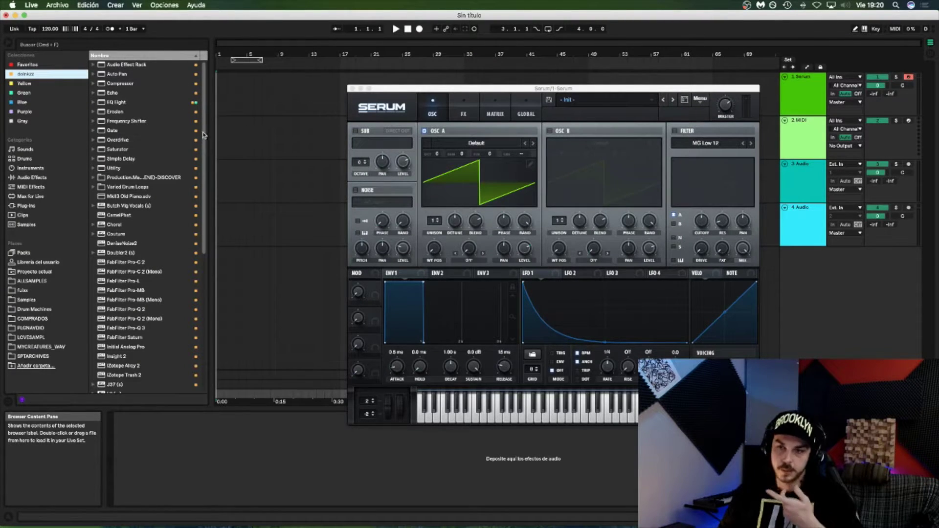
left_click(24, 83)
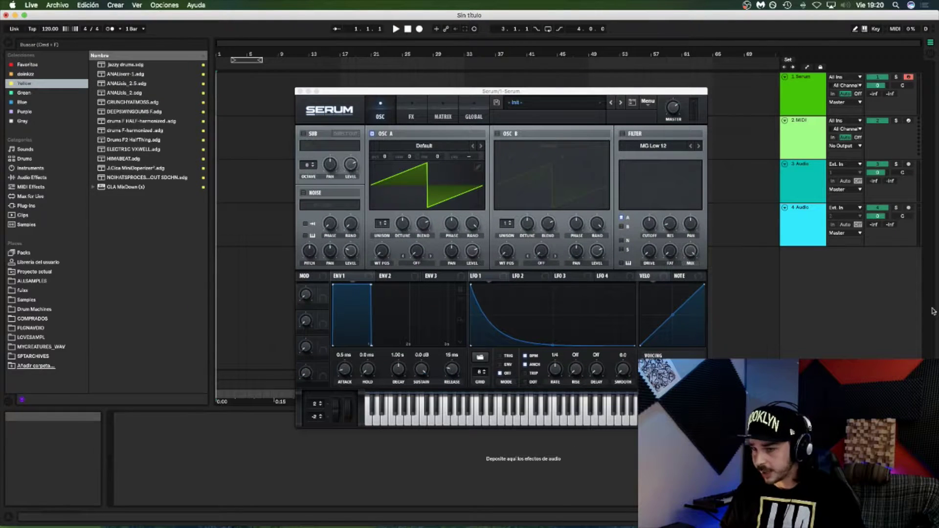
left_click_drag(432, 94, 465, 41)
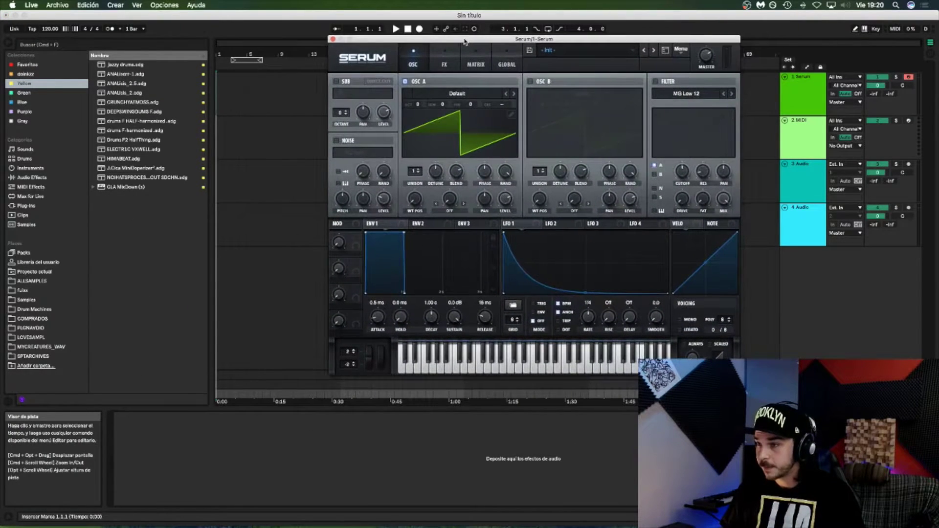
left_click(261, 56)
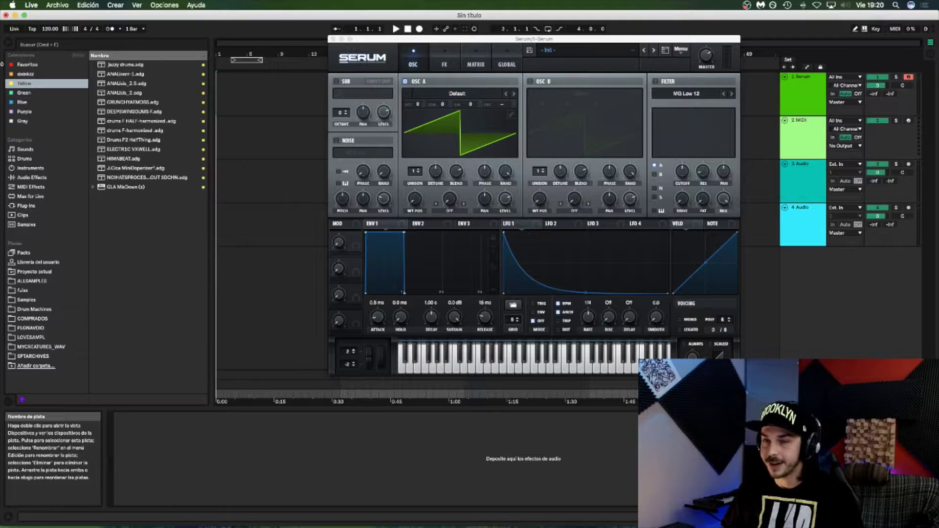
left_click(137, 83)
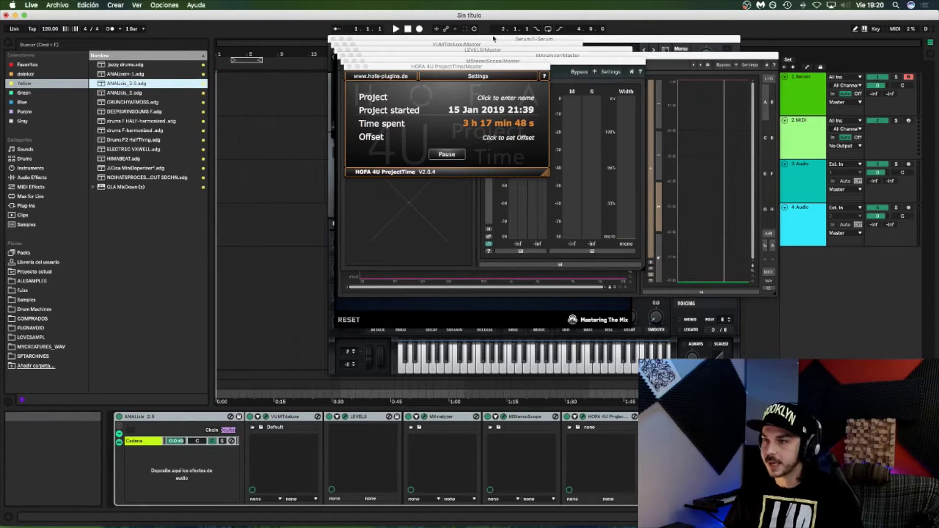
Step: Close the HOFA 4U ProjectTime and MStereoScope windows and move the MAnalyzer window off the LEVELS window
left_click(349, 66)
left_click_drag(391, 61, 484, 114)
left_click(396, 66)
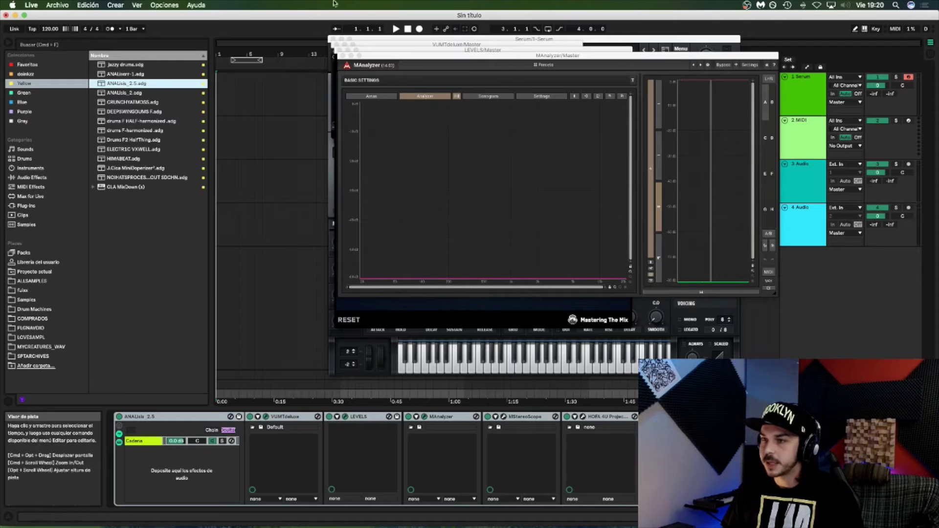
left_click_drag(396, 56, 385, 266)
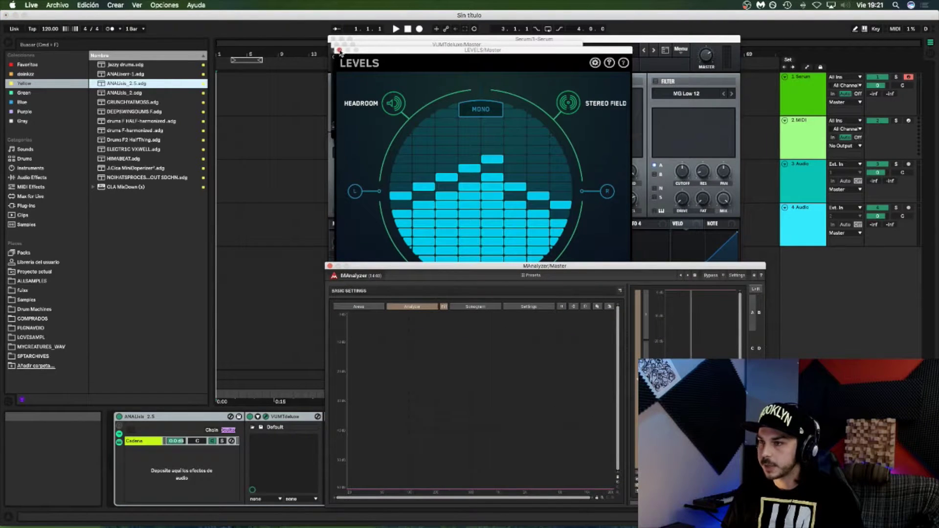
Step: Close the LEVELS window and delete the LEVELS device from the master chain
left_click_drag(371, 50, 674, 49)
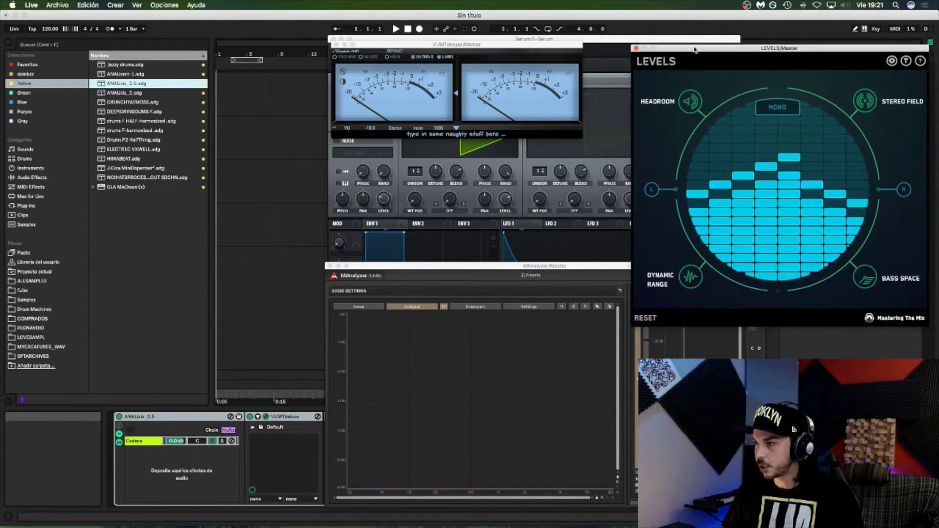
left_click(636, 48)
left_click_drag(463, 269, 656, 193)
left_click(365, 417)
key("Delete")
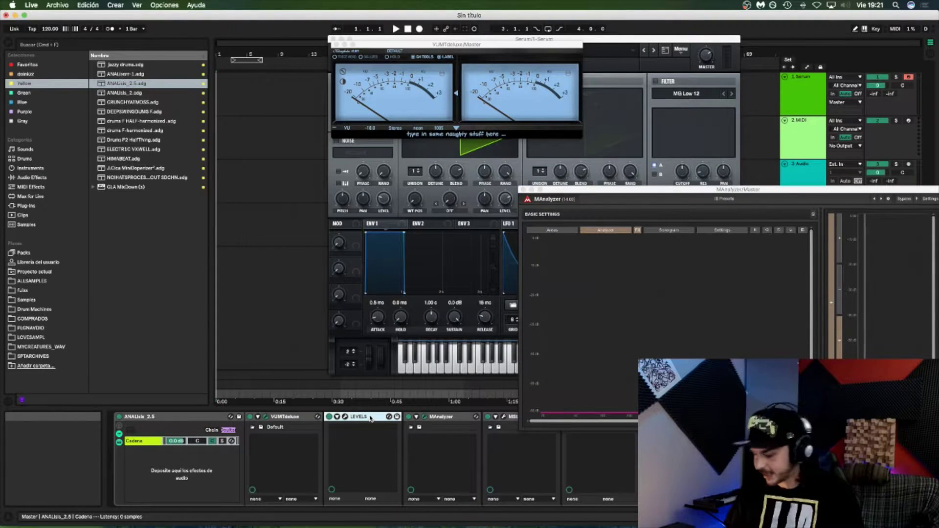
Step: Set the VUMTdeluxe meter's size to 125% and rearrange the meter and MAnalyzer windows around Serum
left_click_drag(441, 44, 279, 85)
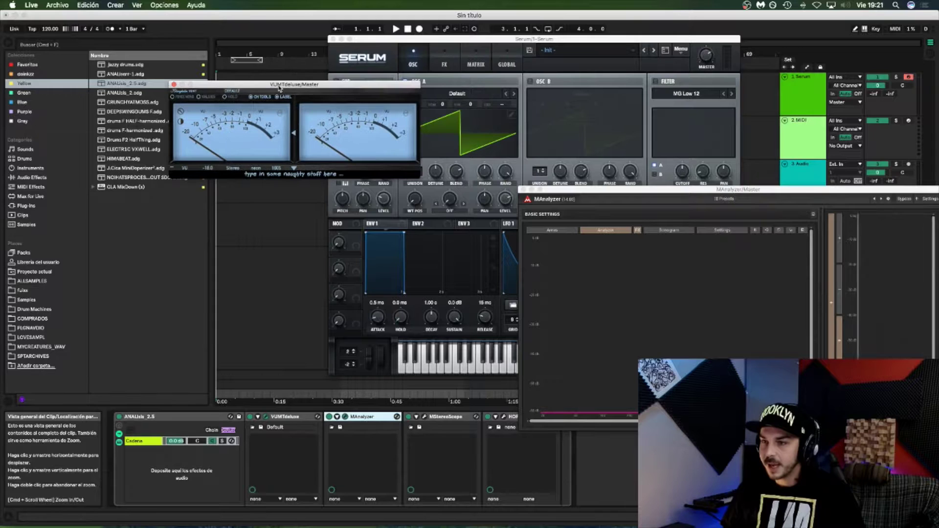
left_click(294, 168)
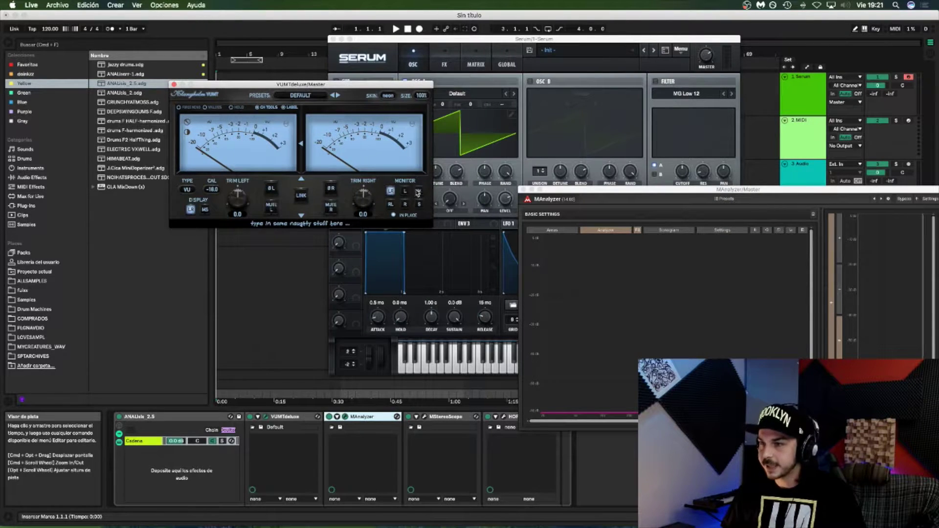
left_click(421, 96)
left_click(424, 127)
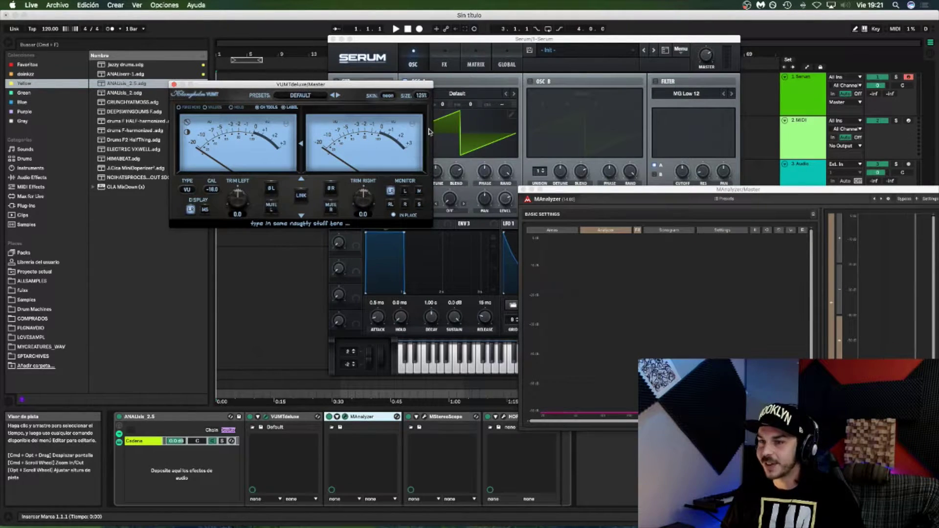
left_click_drag(354, 93, 222, 256)
left_click_drag(710, 192, 616, 260)
left_click_drag(196, 249, 195, 249)
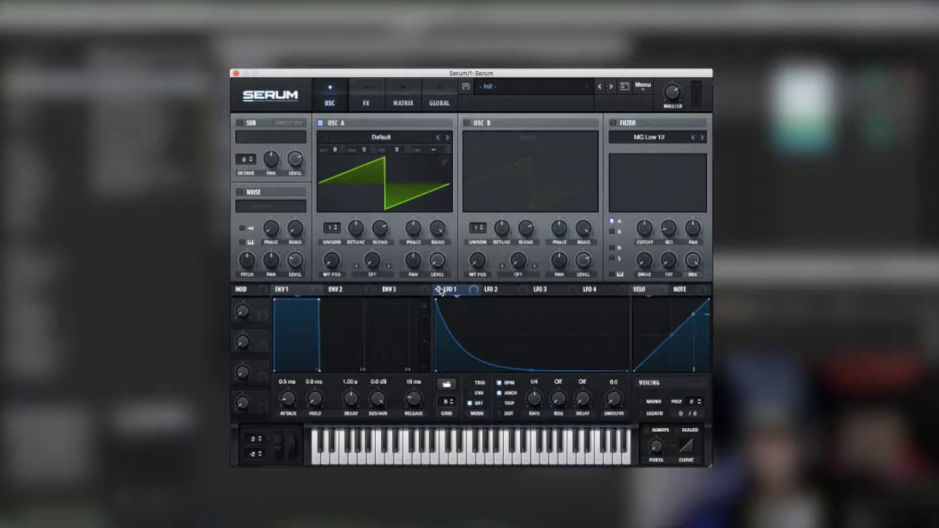
Step: Assign LFO 1 to OSC A's level and redraw LFO 1 as a fast decay with its peak near the start
left_click_drag(392, 230, 392, 207)
left_click_drag(439, 258, 438, 261)
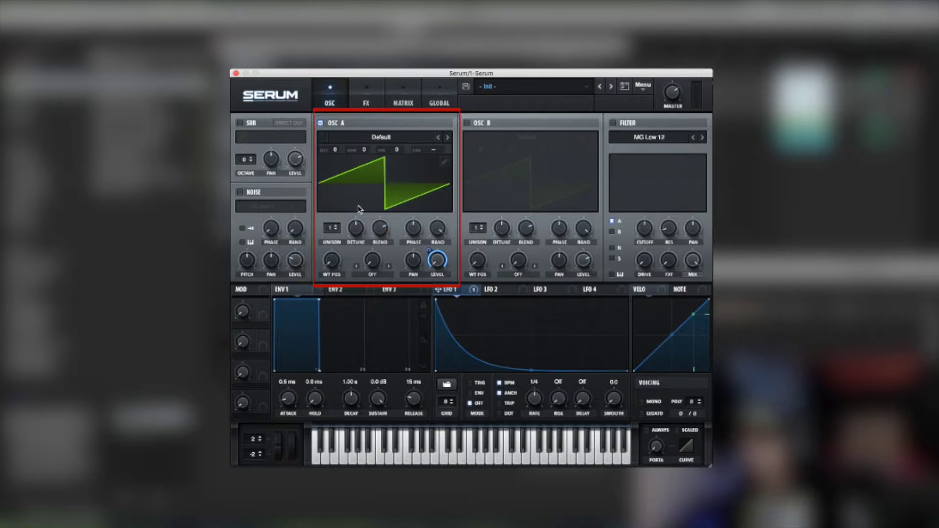
double_click(444, 321)
left_click_drag(444, 320, 453, 292)
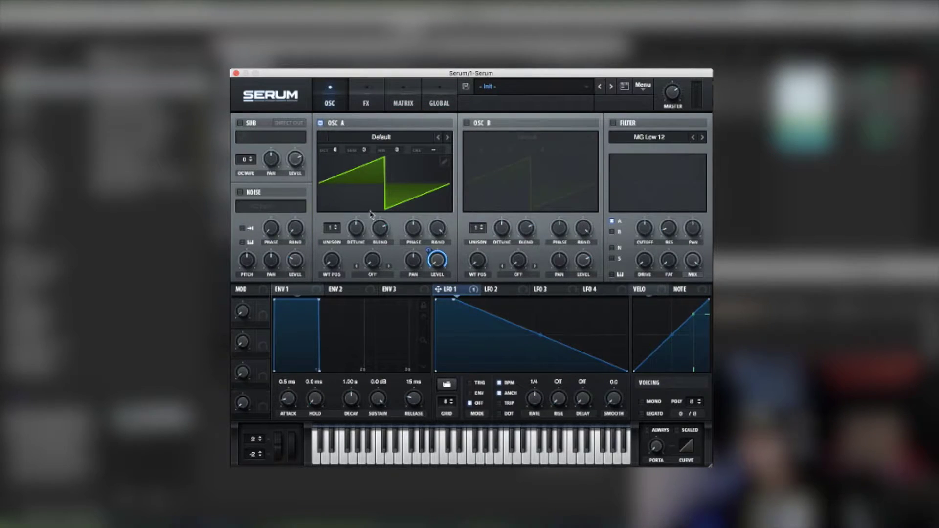
left_click_drag(545, 341, 529, 374)
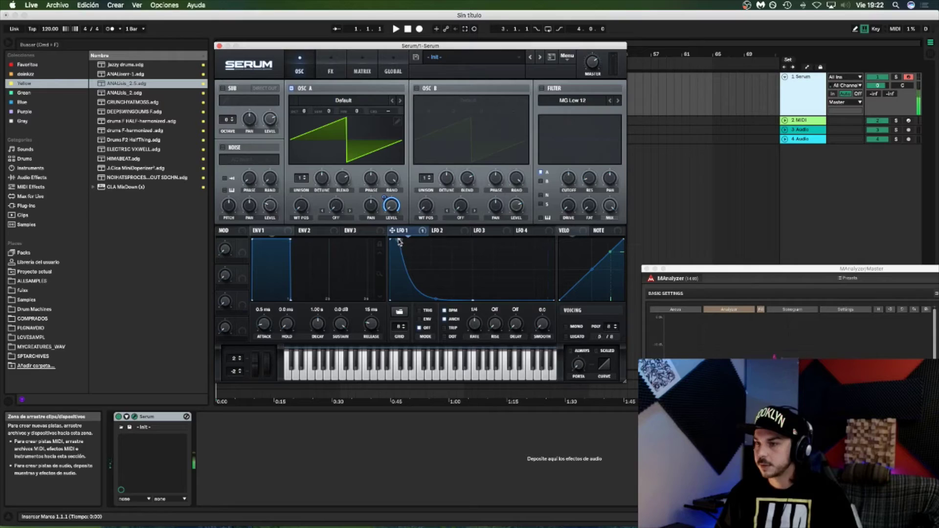
Step: Set LFO 1's mode to TRIG and audition the sound with a few test notes
left_click(424, 311)
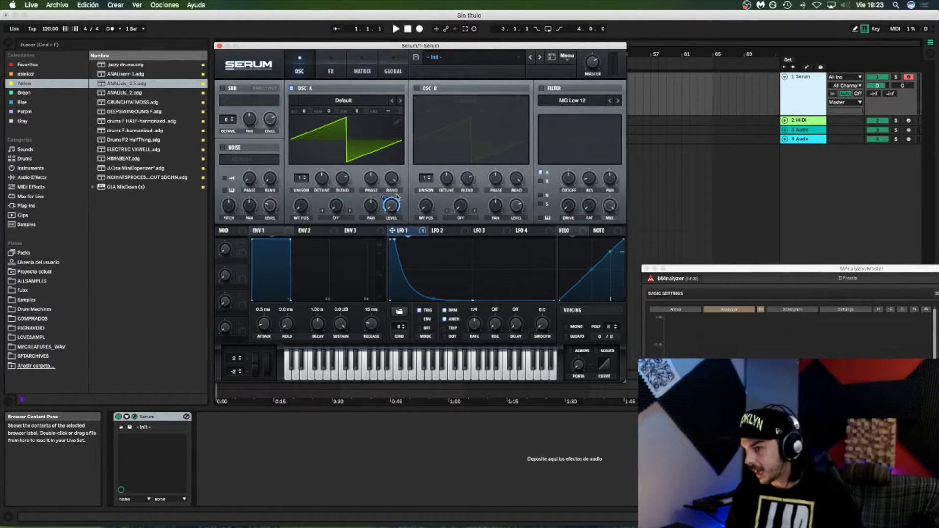
key("f")
key("f")
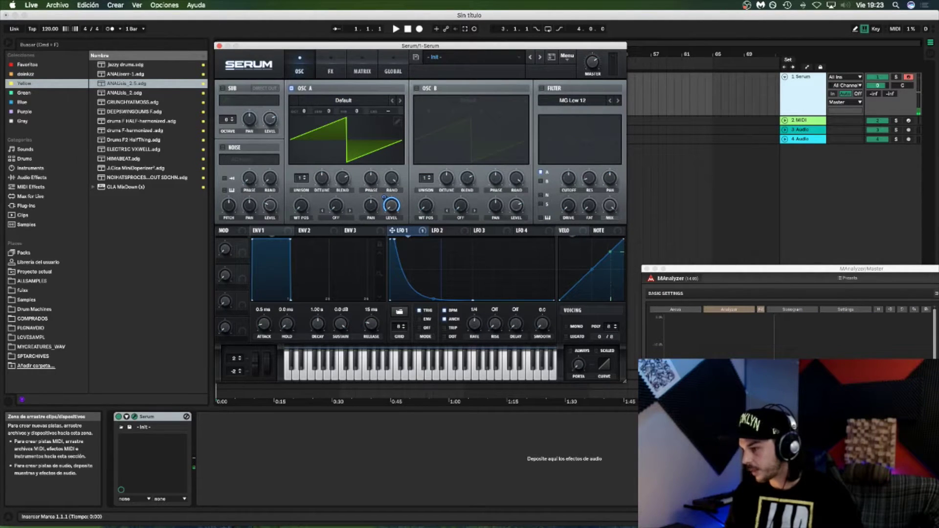
key("f")
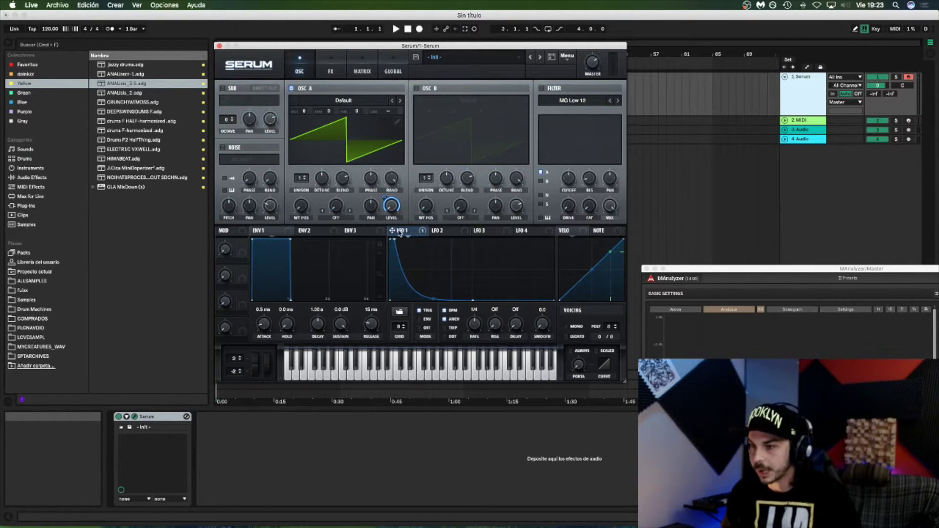
Step: Assign LFO 1 to OSC A's coarse pitch and adjust the coarse pitch to about 20
left_click_drag(396, 98, 389, 111)
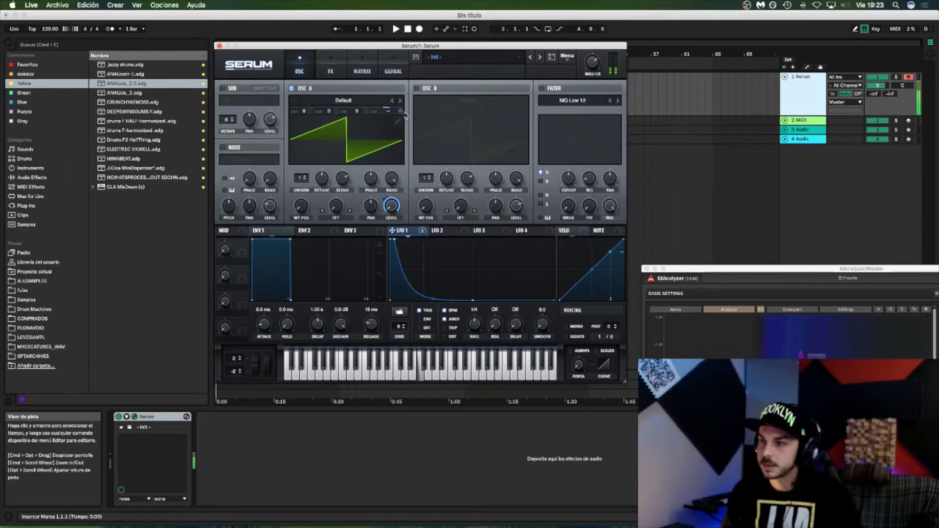
left_click_drag(389, 111, 390, 103)
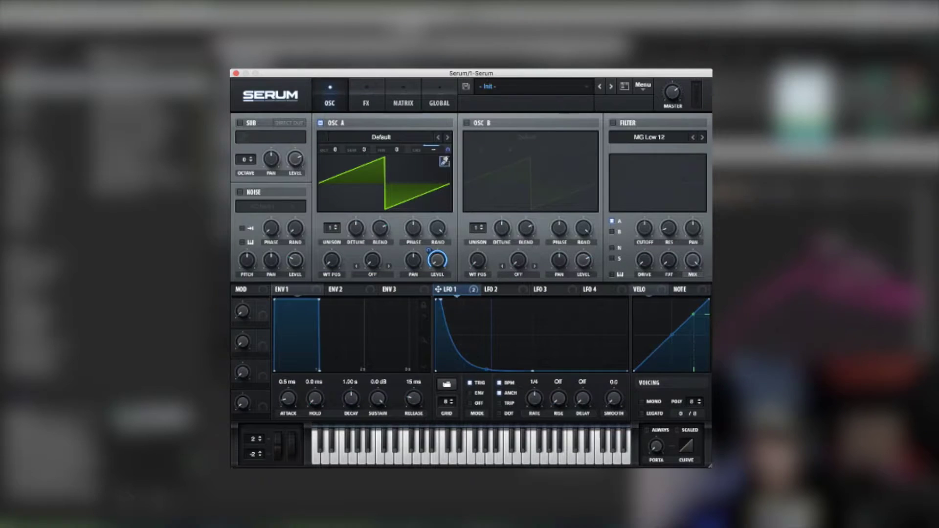
left_click_drag(433, 150, 432, 171)
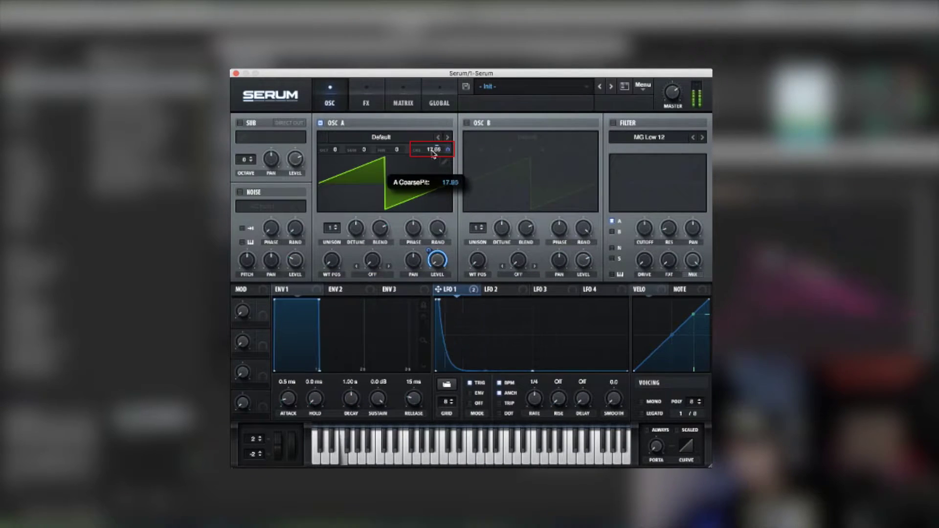
left_click_drag(432, 151, 433, 156)
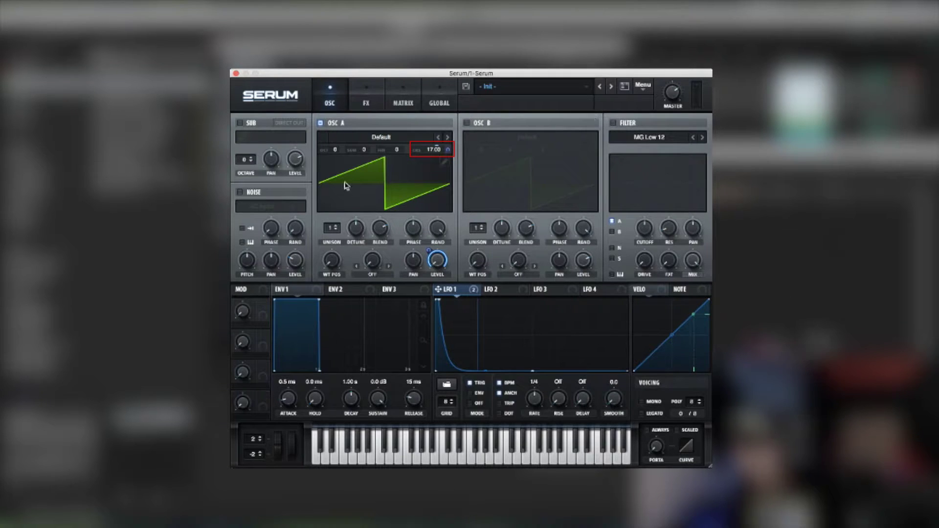
left_click_drag(434, 149, 433, 155)
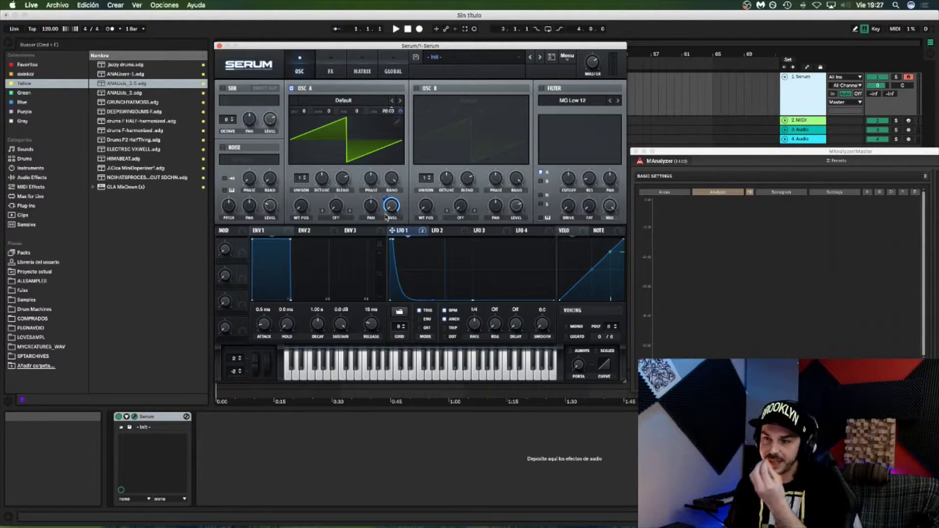
Step: Replace OSC A's waveform with a custom sine in the wavetable editor and experiment with its upper harmonic bins
left_click(397, 122)
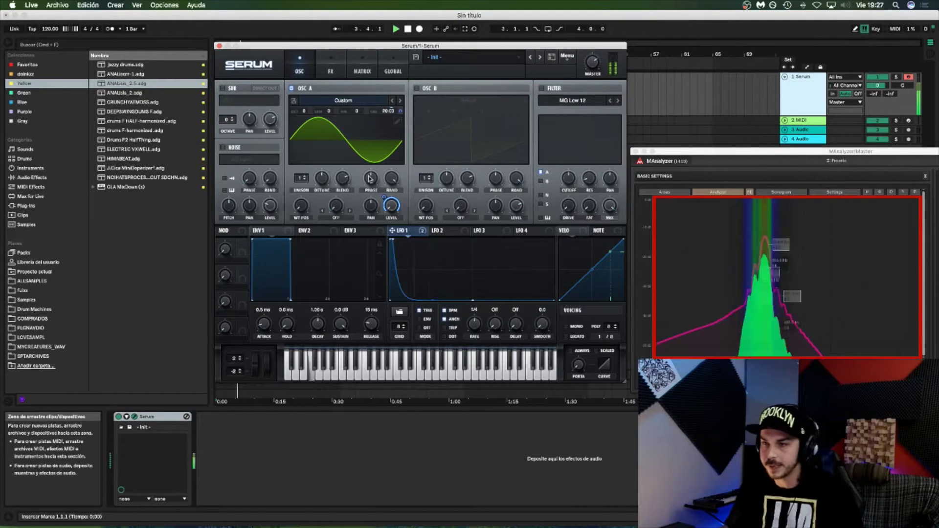
left_click(397, 121)
left_click(296, 95)
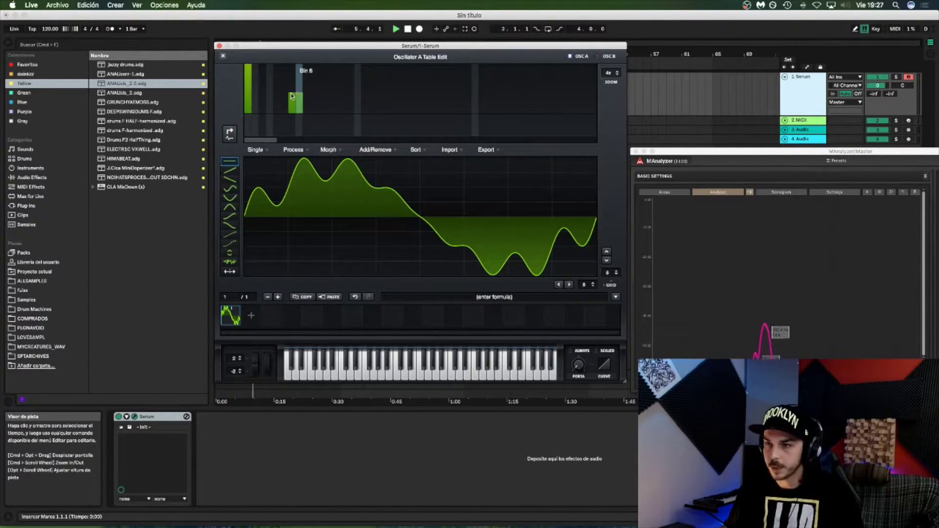
left_click_drag(298, 78, 298, 17)
left_click(270, 77)
left_click_drag(298, 103, 299, 152)
left_click(256, 72)
mouse_move(269, 81)
left_mouse_down()
mouse_move(273, 219)
mouse_move(260, 32)
mouse_move(753, 35)
left_mouse_up()
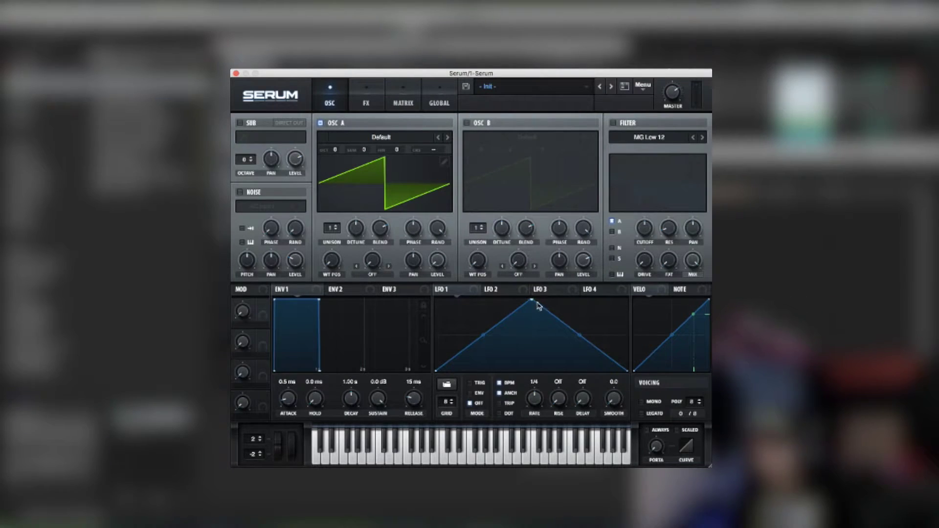
Step: Rebuild LFO 1 on the initial patch as a steep decay ending mid-cycle and route it to OSC A's level
left_click_drag(529, 300, 448, 285)
double_click(448, 309)
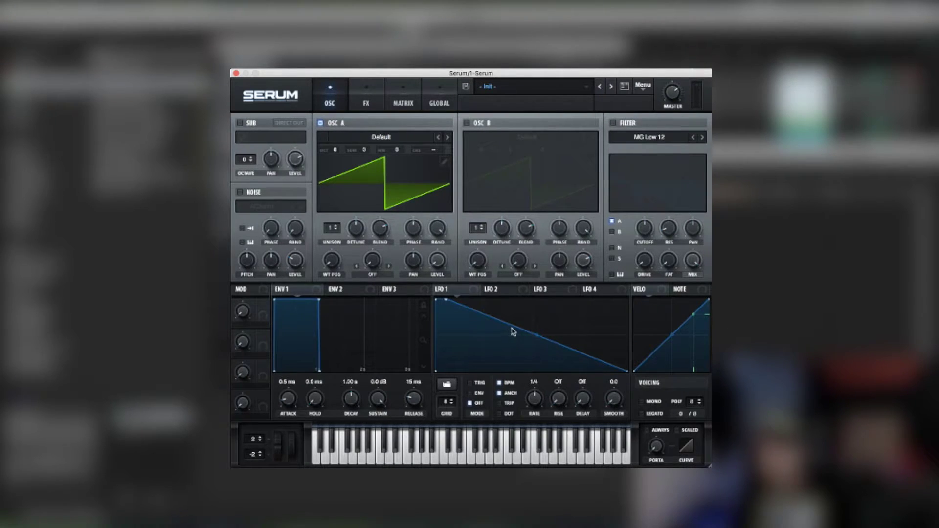
left_click_drag(524, 333, 532, 375)
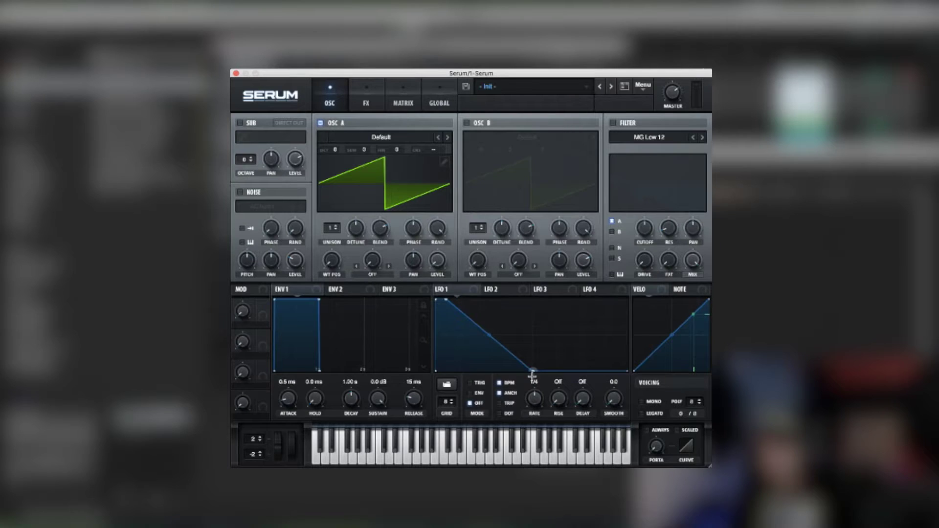
left_click_drag(489, 338, 468, 334)
left_click_drag(447, 303, 437, 261)
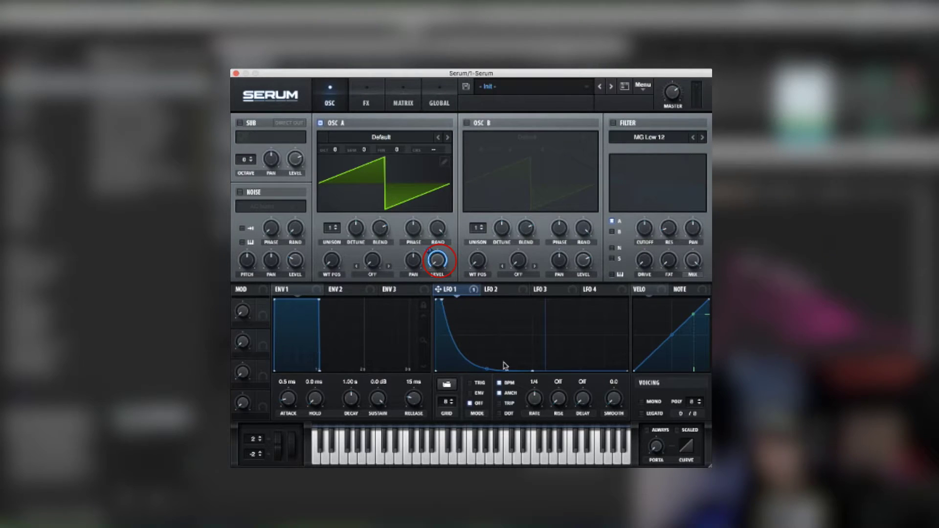
Step: Set LFO 1's mode to ENV and route it to OSC A's coarse pitch
left_click(469, 392)
left_click_drag(438, 289, 429, 184)
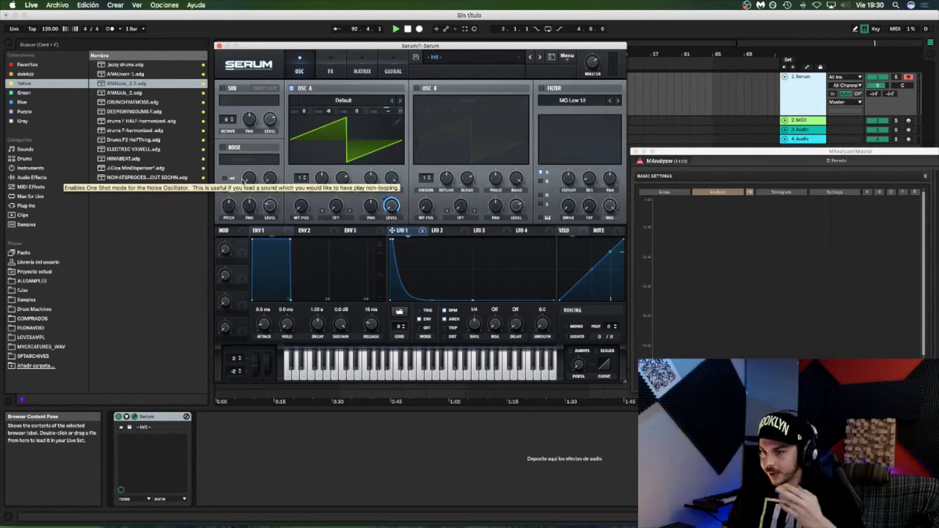
Step: Enable the noise oscillator and browse its sample categories
left_click(226, 149)
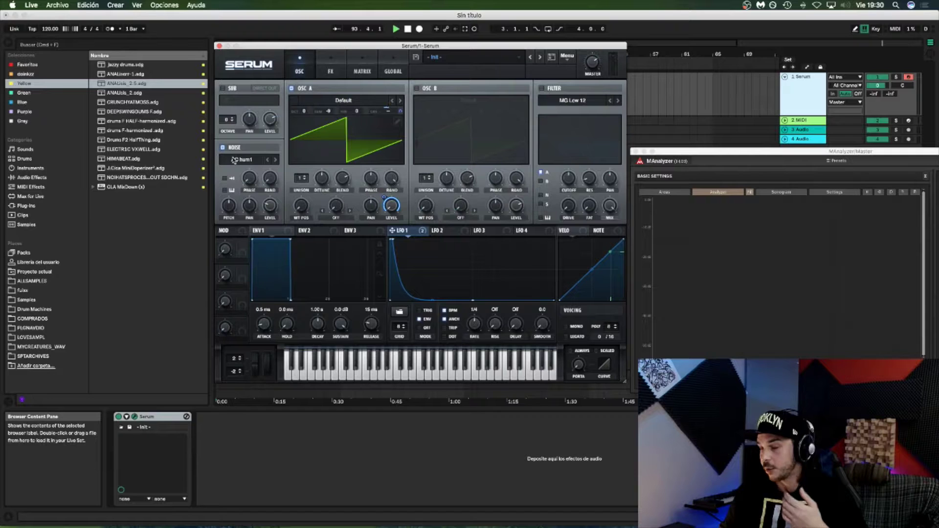
left_click(243, 161)
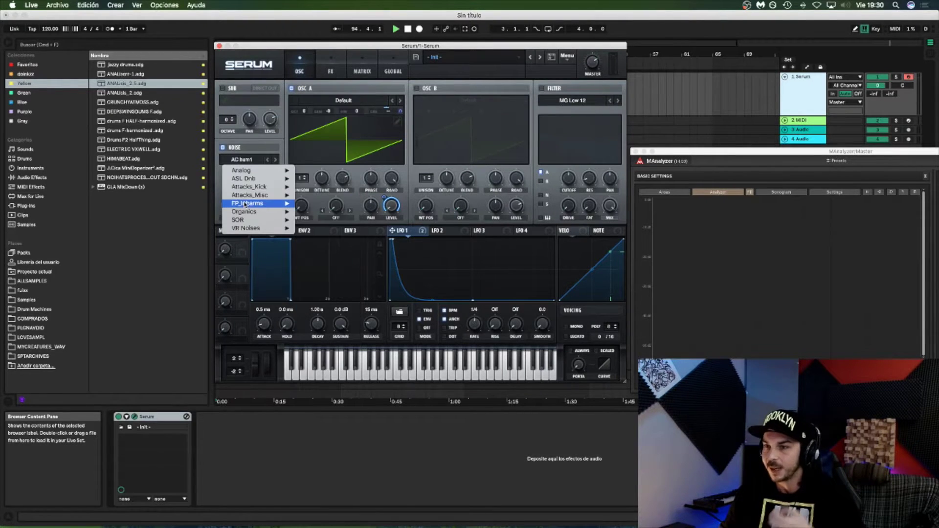
mouse_move(244, 205)
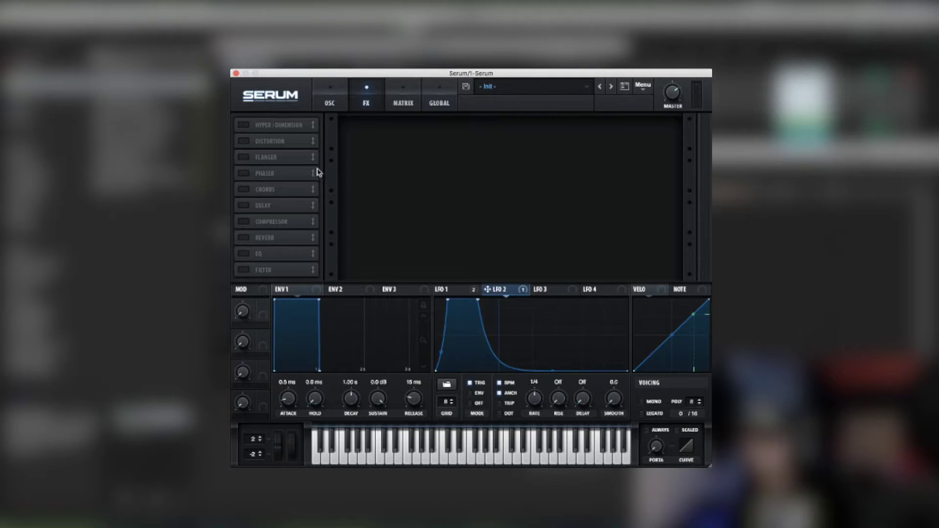
Step: Build an effects chain of Distortion, EQ and Compressor in that order and raise the EQ's high-band gain
left_click(243, 253)
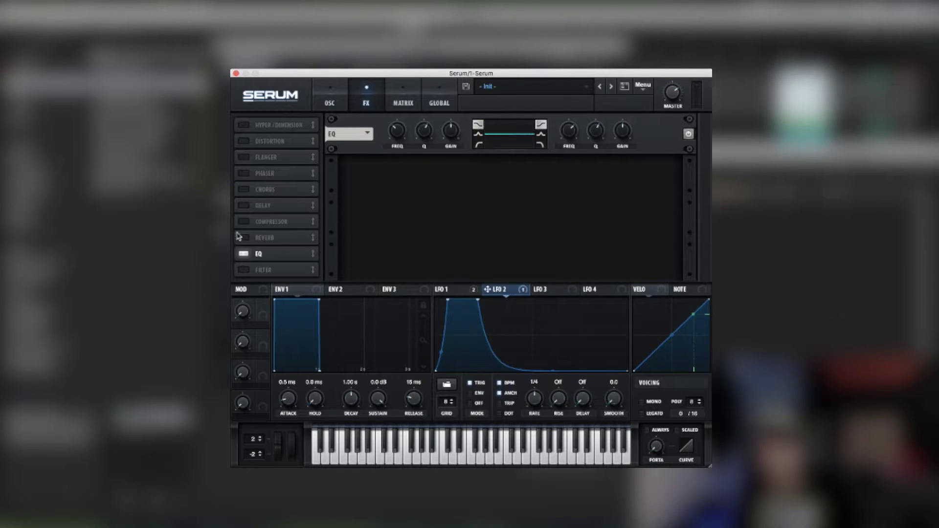
left_click(244, 142)
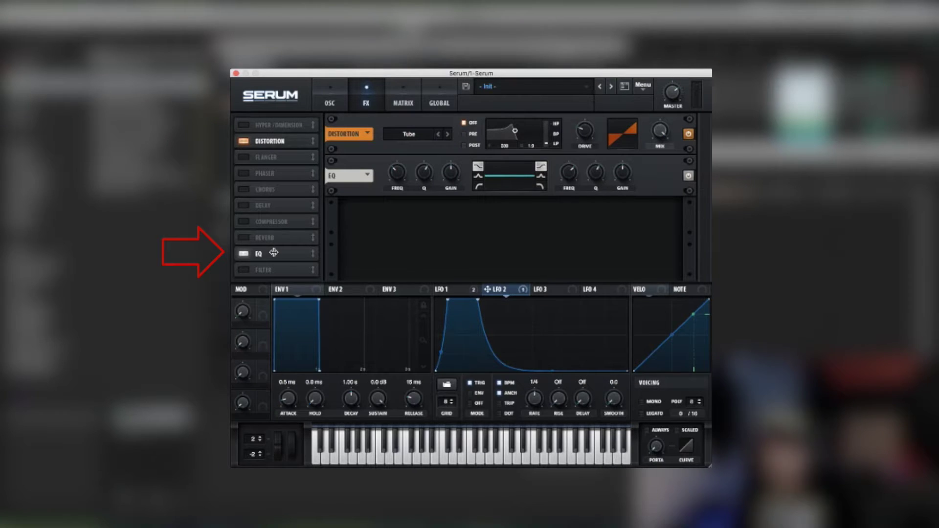
left_click(240, 222)
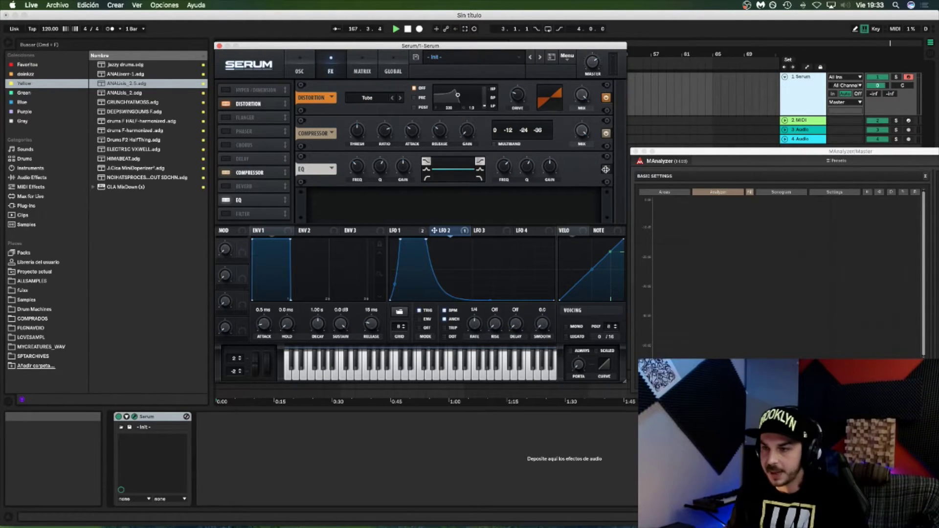
left_click_drag(605, 170, 606, 134)
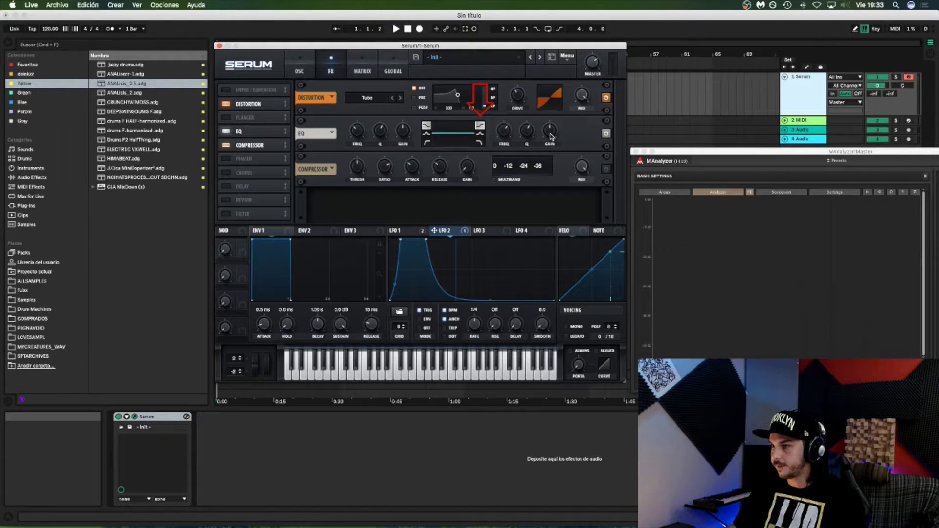
left_click_drag(552, 137, 554, 116)
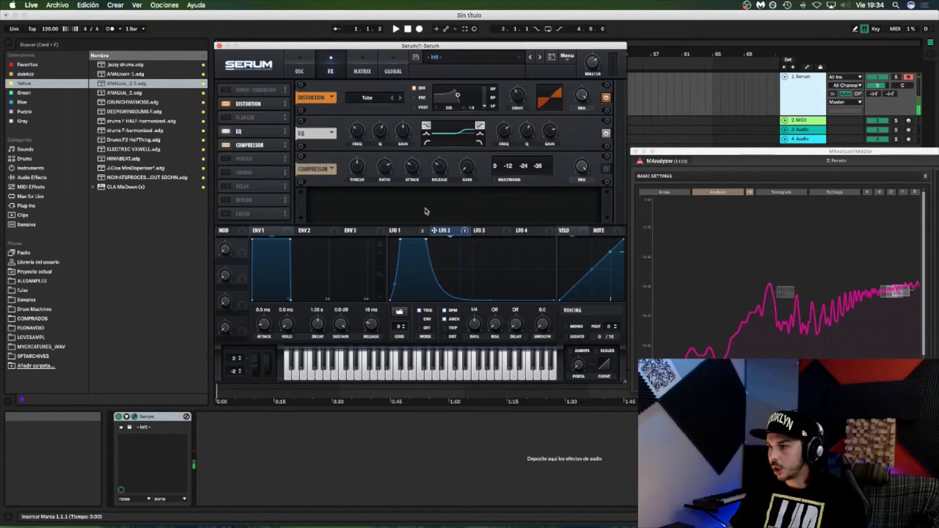
Step: Review the curves of LFO 1 and LFO 2 and bring up LFO 3
left_click(486, 231)
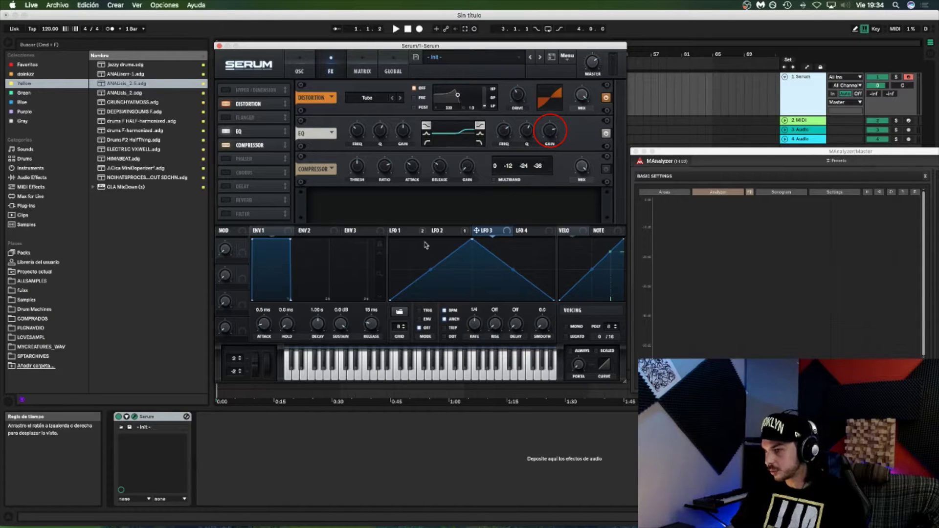
left_click(441, 231)
left_click(396, 231)
left_click(437, 231)
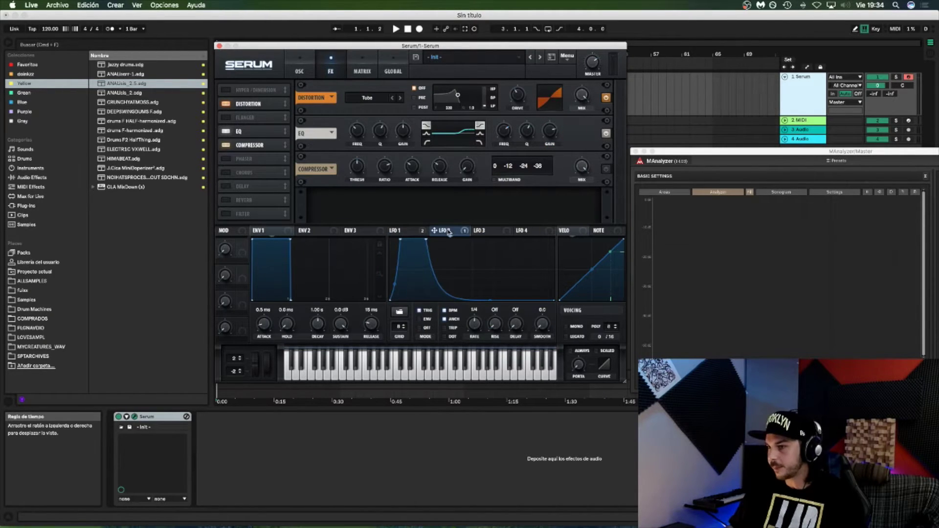
left_click(489, 231)
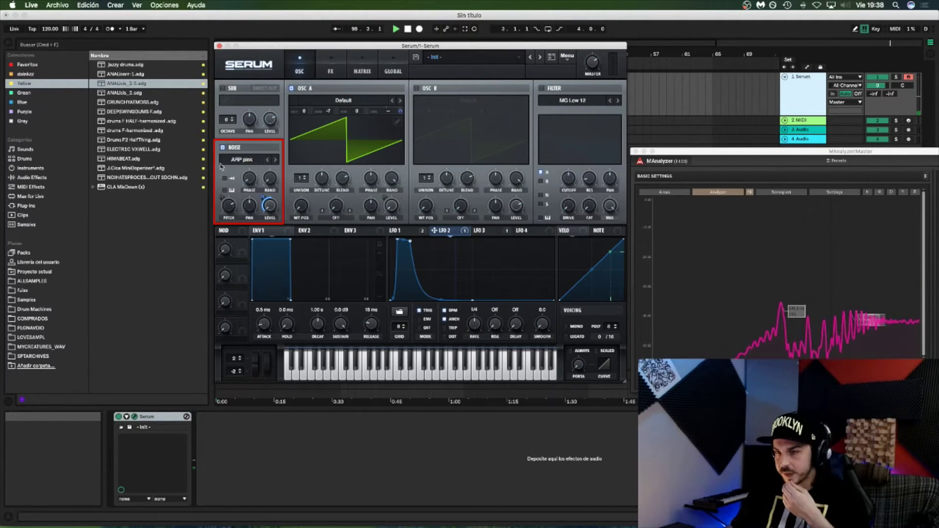
Step: Load the OrganNoise sample from the Analog category into the noise oscillator
left_click(247, 161)
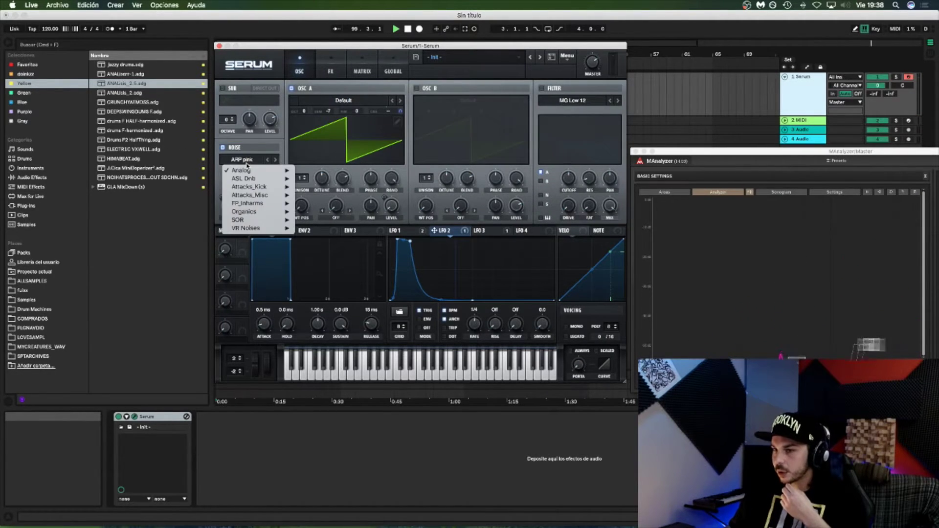
mouse_move(274, 170)
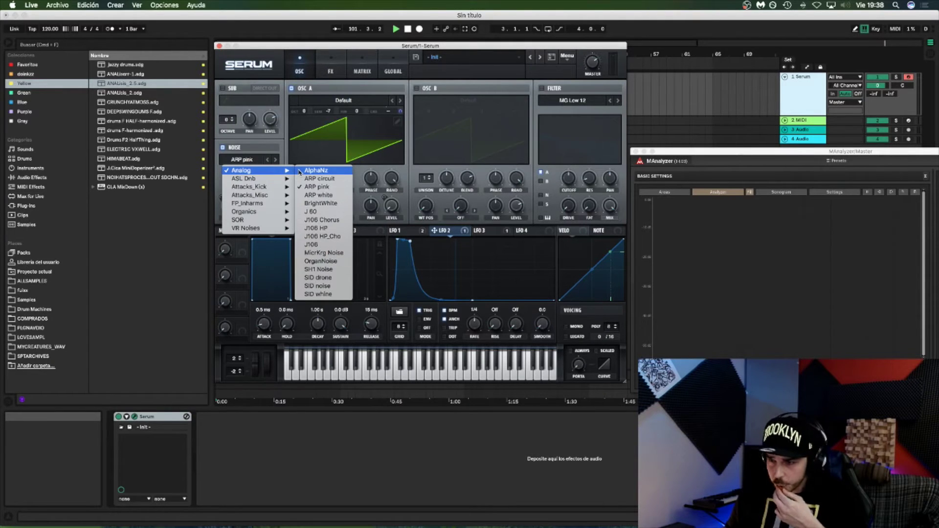
left_click(333, 262)
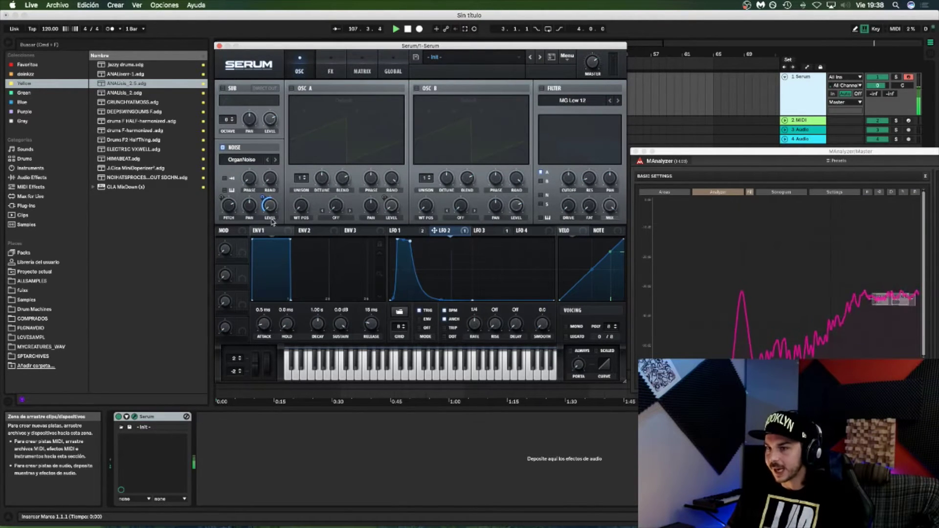
Step: Raise and fine-tune the noise oscillator's pitch while auditioning it, and toggle the noise oscillator off
mouse_move(229, 207)
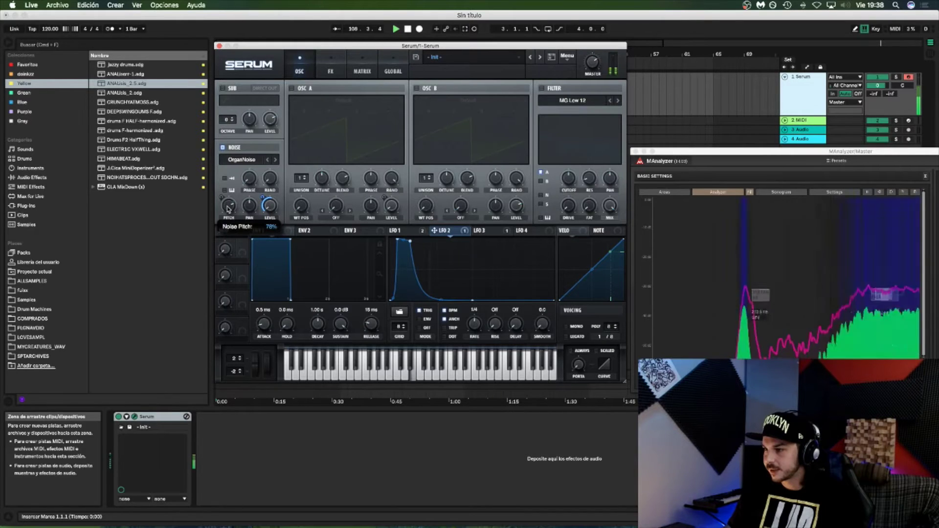
left_click_drag(227, 209, 232, 203)
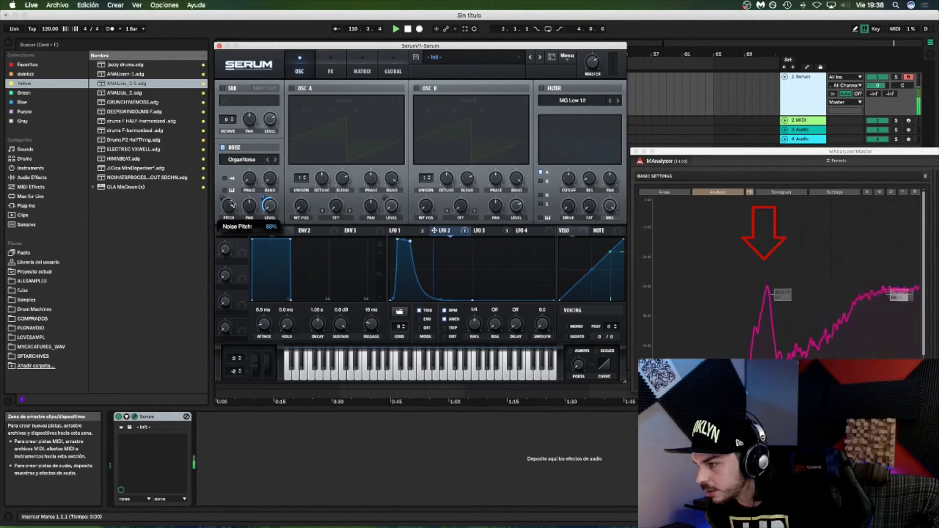
left_click_drag(231, 204, 231, 206)
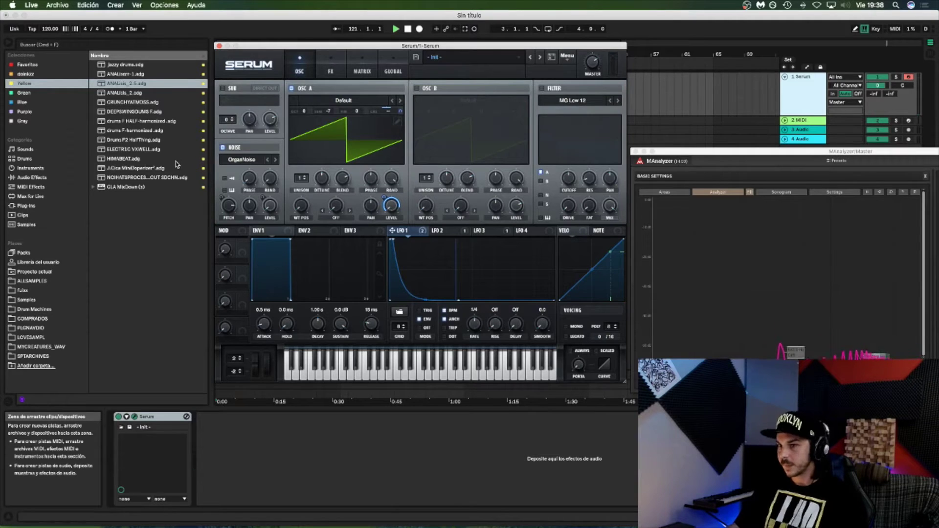
left_click(222, 148)
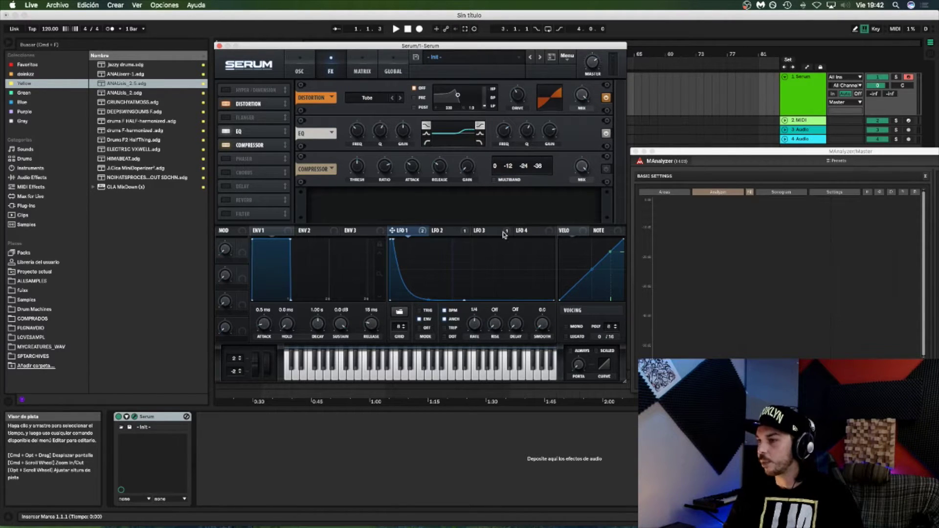
Step: Shape LFO 4 as a steep decay, route it to the EQ's high-band gain and adjust the modulation depth
left_click(534, 230)
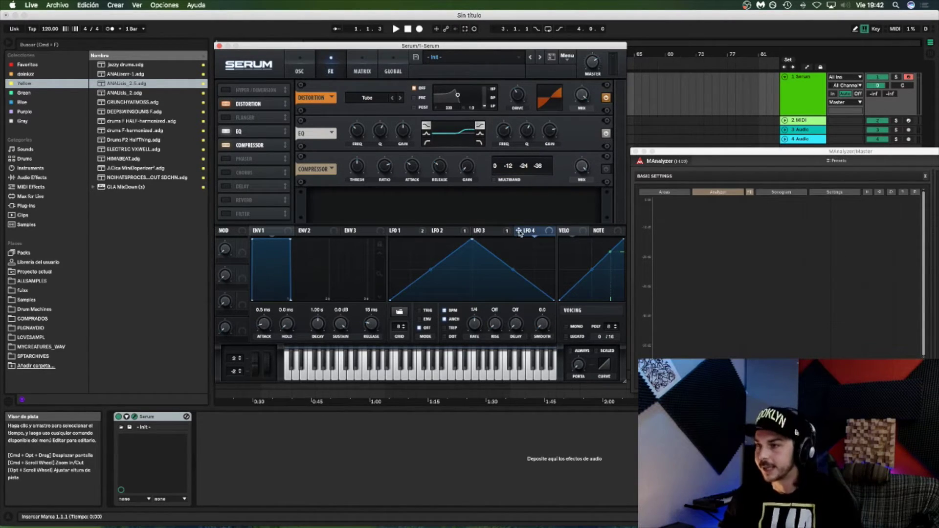
left_click_drag(473, 270, 468, 299)
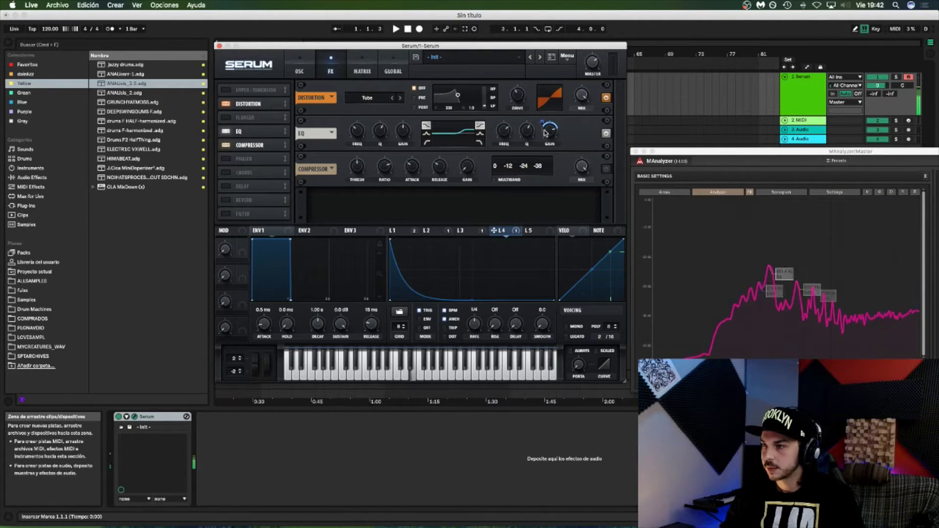
left_click_drag(542, 122, 543, 114)
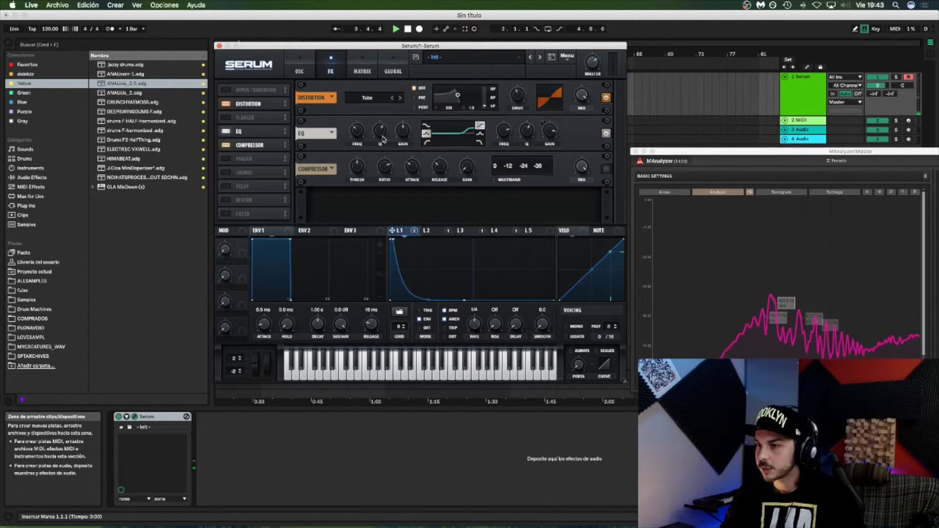
Step: Boost the EQ's low band as a peak and tune its frequency around 230 Hz
left_click_drag(401, 134, 359, 137)
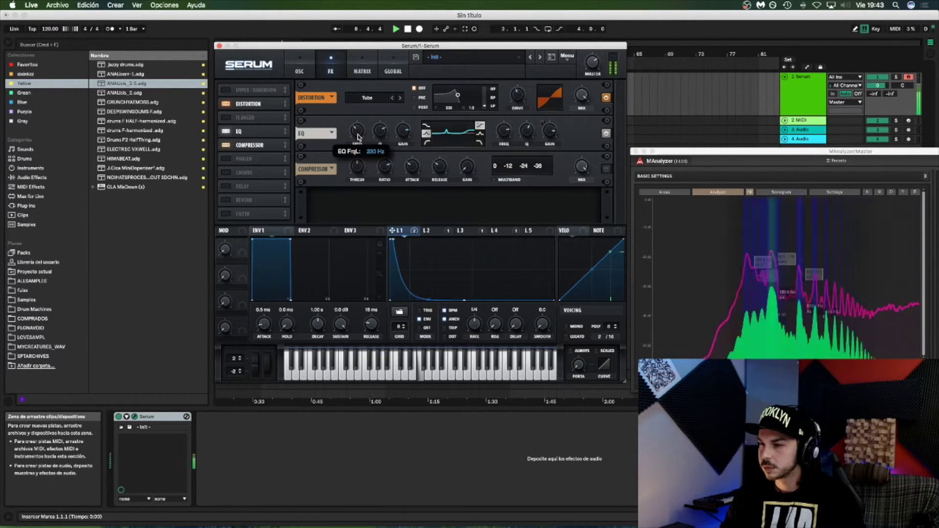
left_click_drag(361, 133, 361, 133)
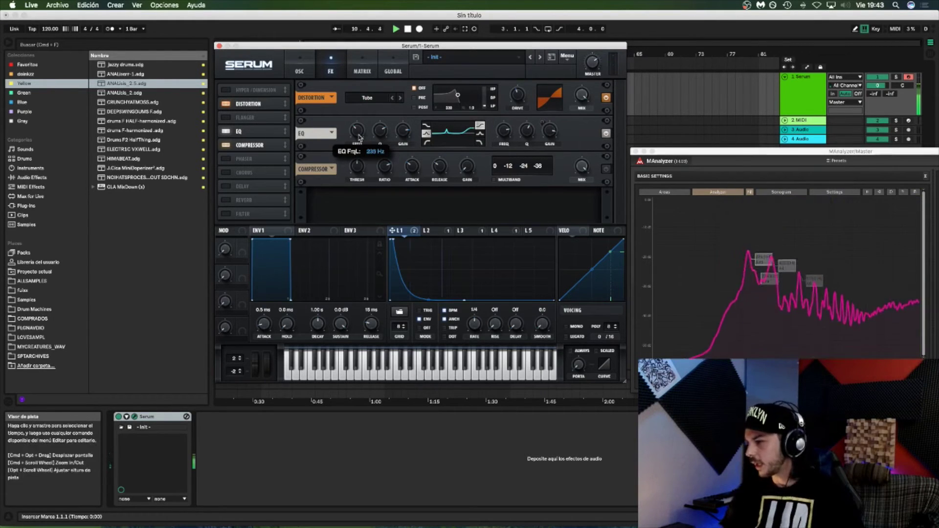
left_click_drag(358, 136, 358, 132)
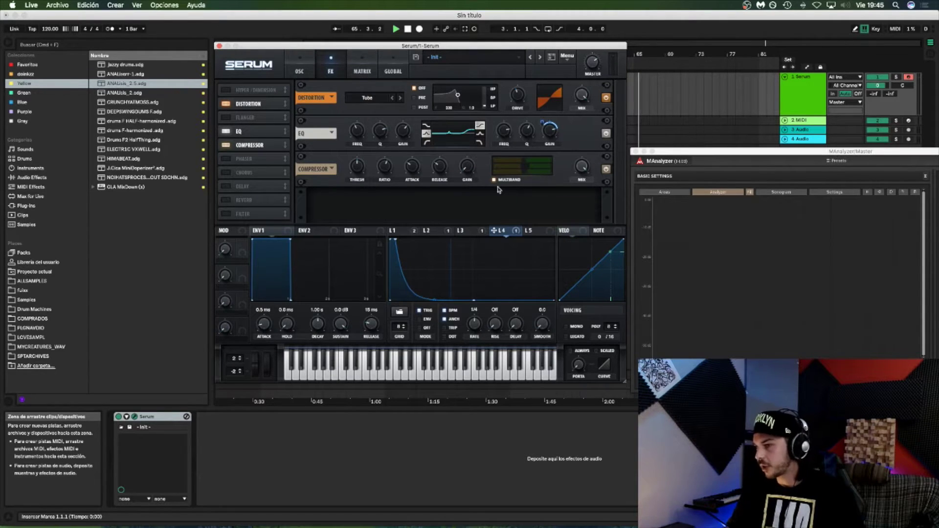
Step: Insert an empty 16-bar MIDI clip on the Serum track at bar 33 and set the tempo to 172 BPM
left_click_drag(385, 98, 514, 92)
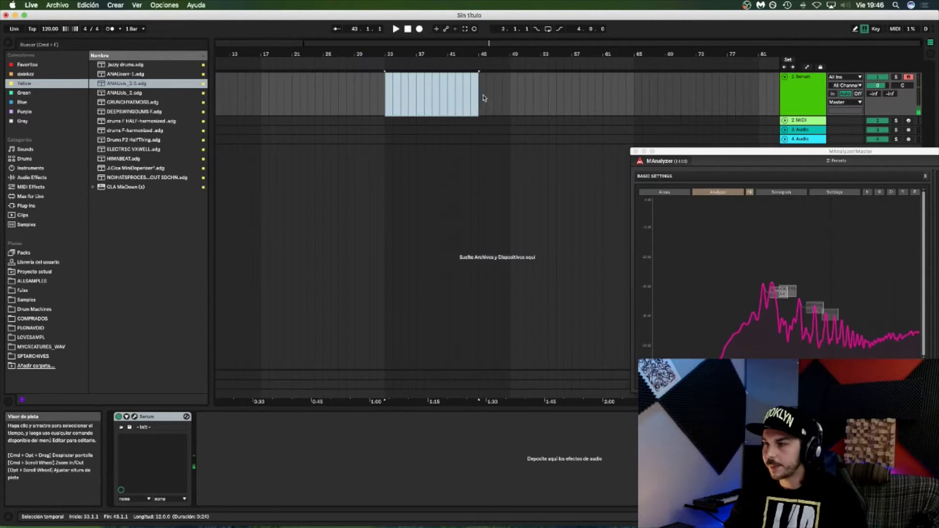
key("cmd+shift+m")
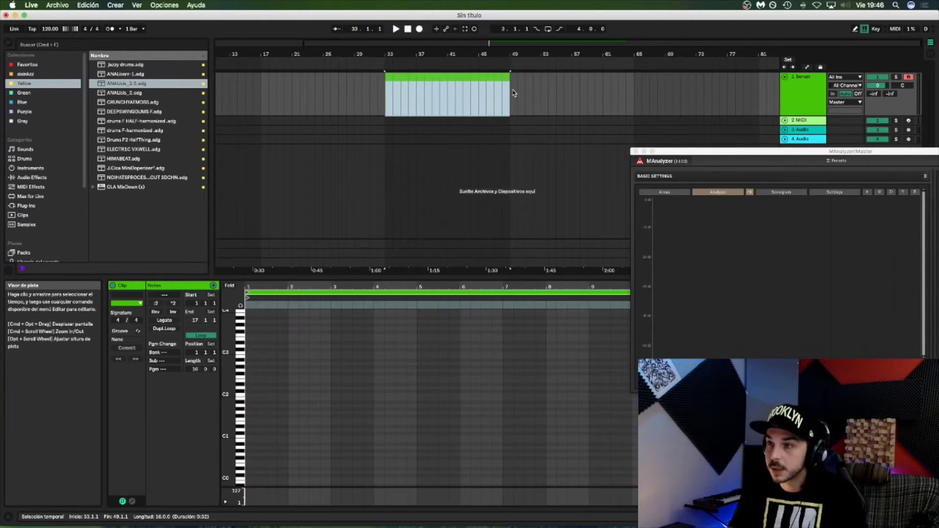
left_click(50, 29)
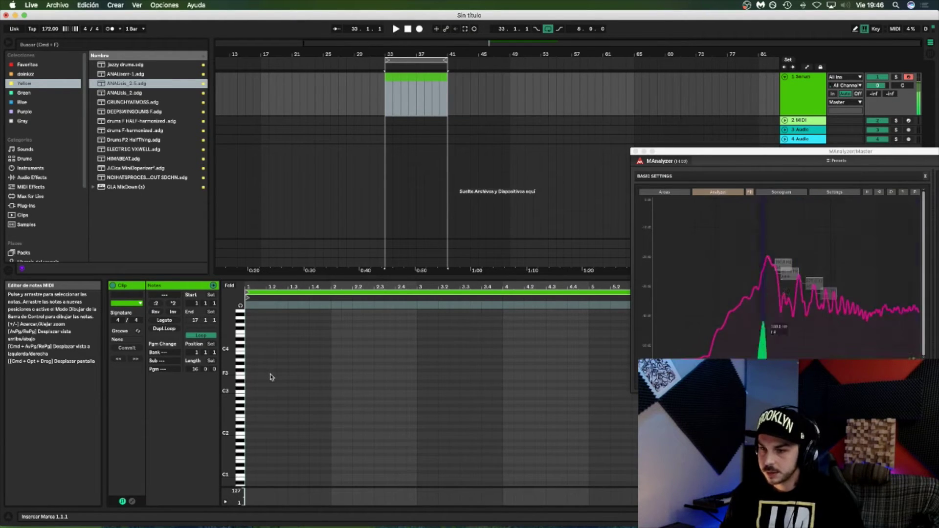
Step: Add four short E3 notes to the clip at 1.2, 1.4, 2.2 and 2.4 during playback
key("space")
double_click(269, 377)
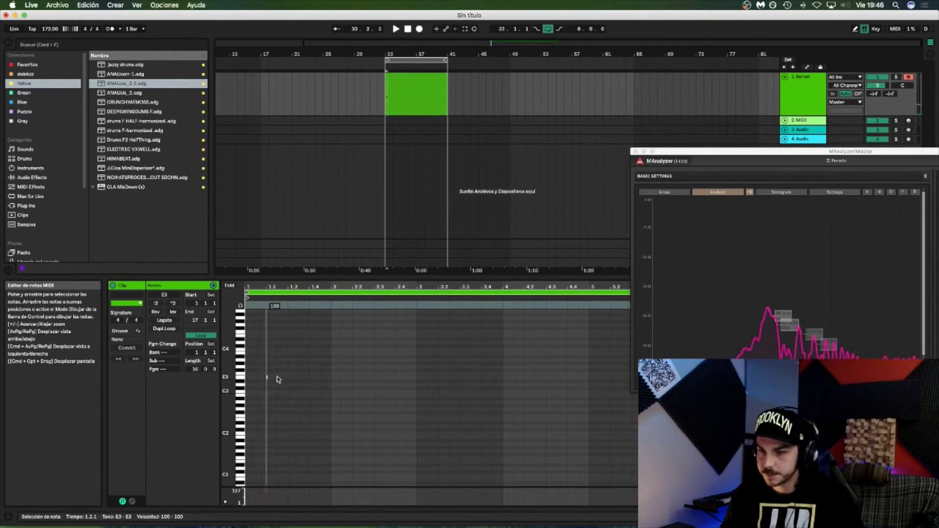
double_click(314, 377)
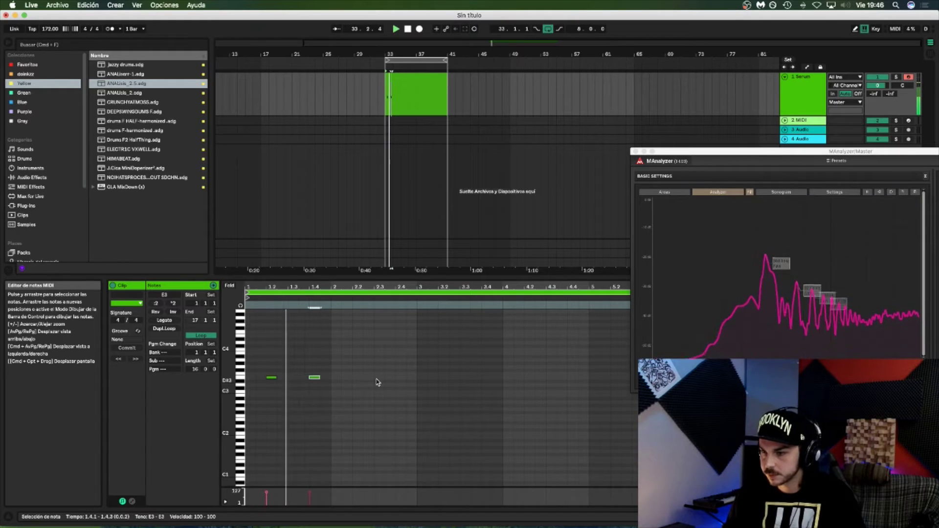
double_click(358, 377)
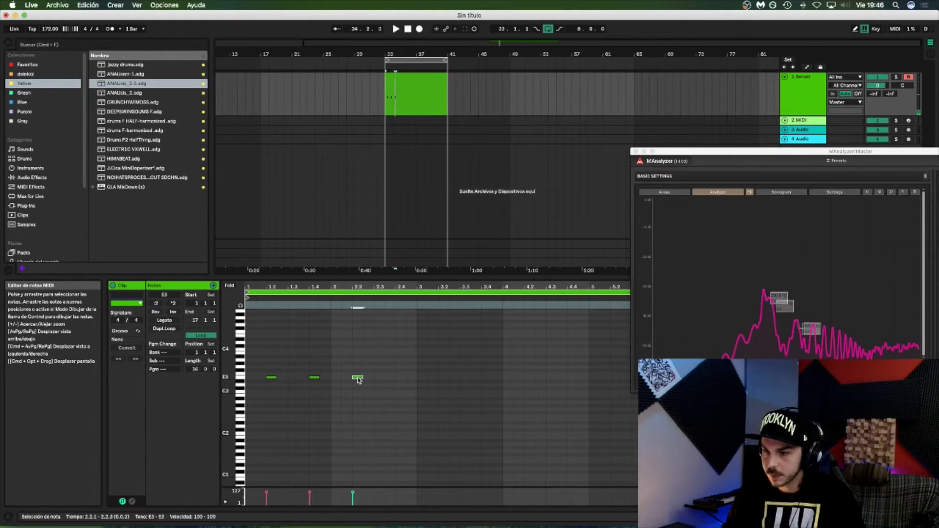
double_click(400, 377)
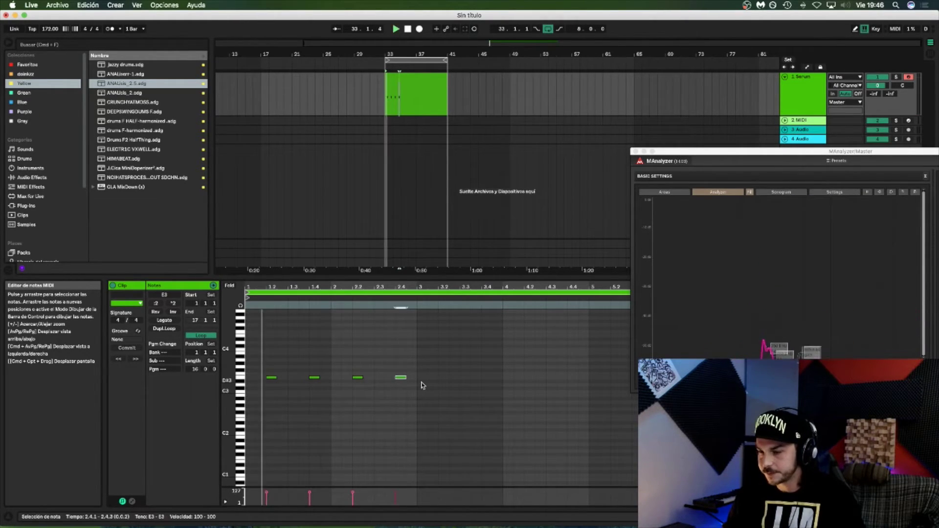
Step: Duplicate the four notes into bars 3 and 4 of the clip and nudge the copies up in pitch
left_click_drag(418, 321, 151, 442)
key("super+d")
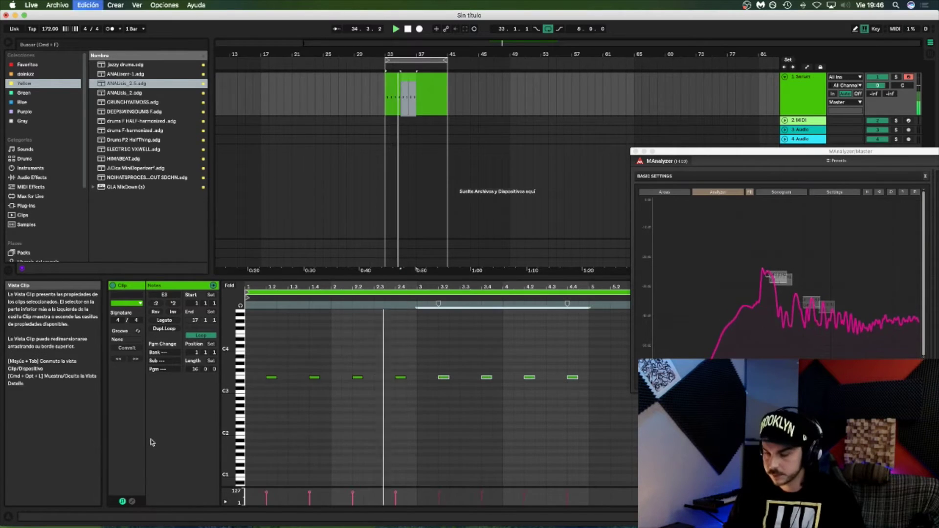
key("Up")
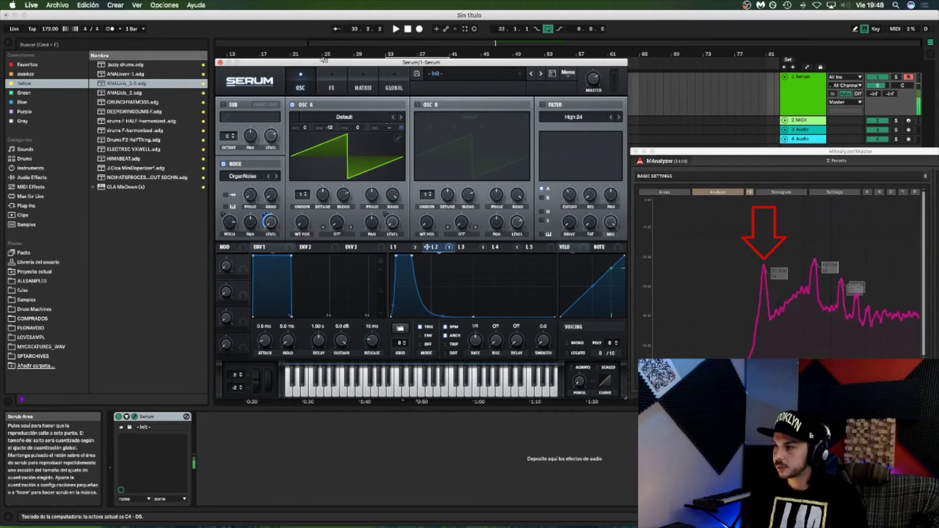
Step: Audition the layered OSC A and OrganNoise sound with a test note and examine its peaks in the analyzer
key("f")
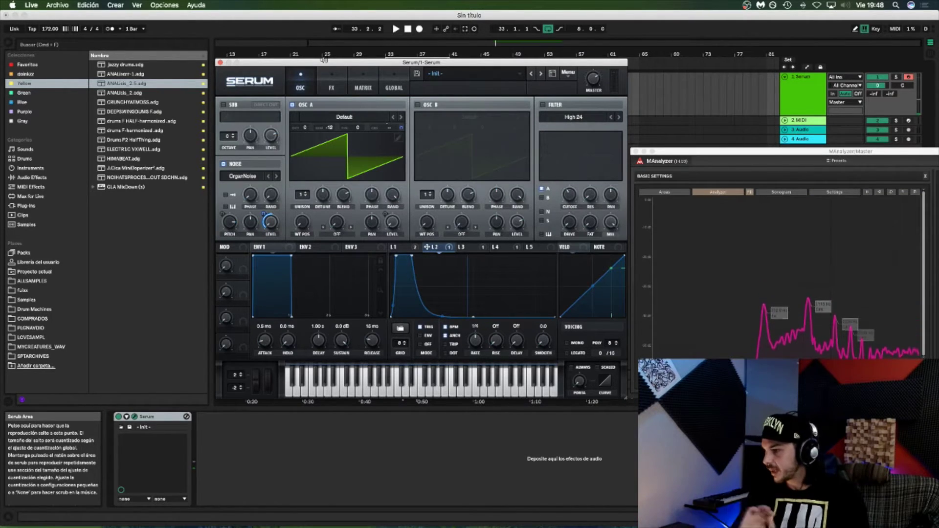
Step: Audition the layered Serum sound with test notes in the current octave and an octave lower
key("f")
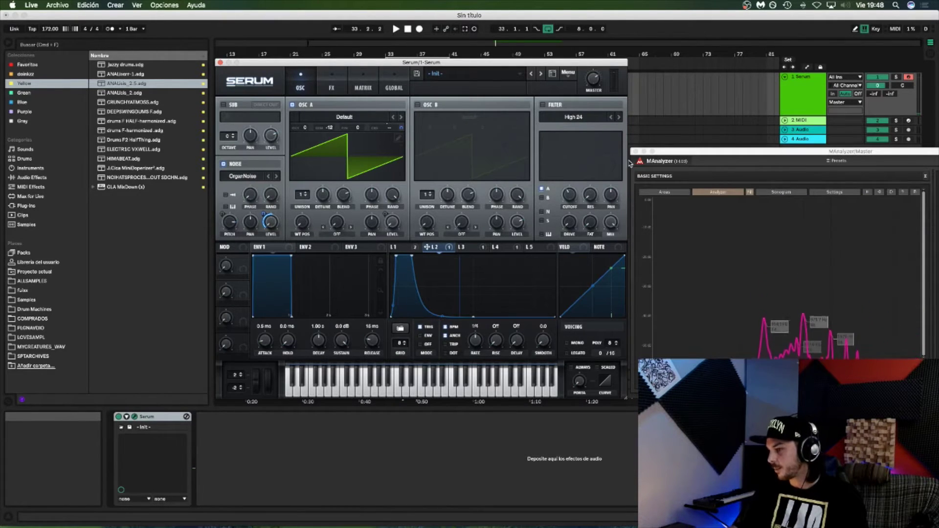
key("z")
key("f")
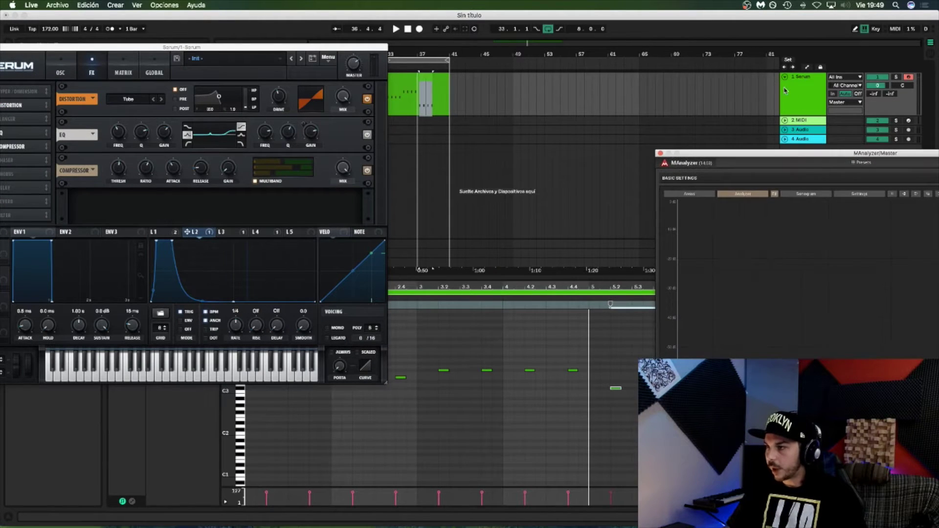
Step: Unfold the 3 Audio track and set its audio input to Resampling
left_click(785, 91)
left_click_drag(230, 47, 235, 222)
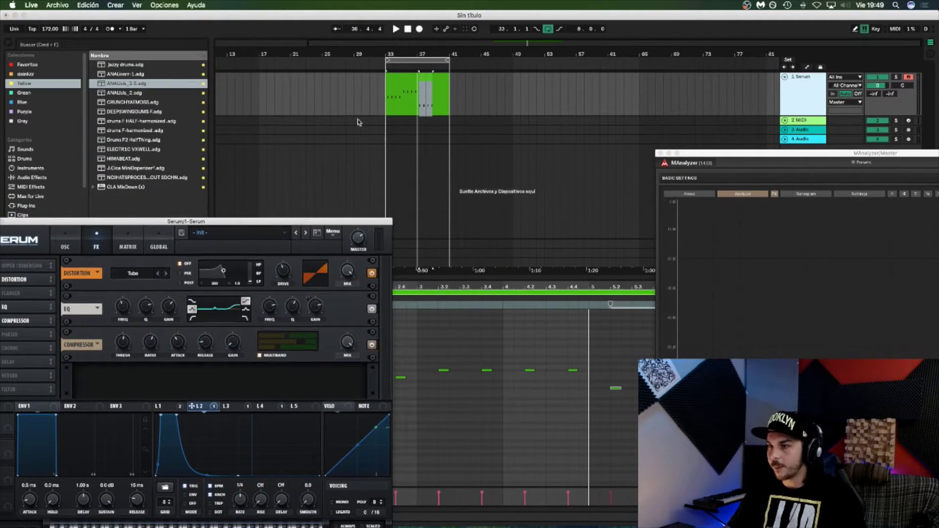
left_click(388, 97)
left_click(785, 131)
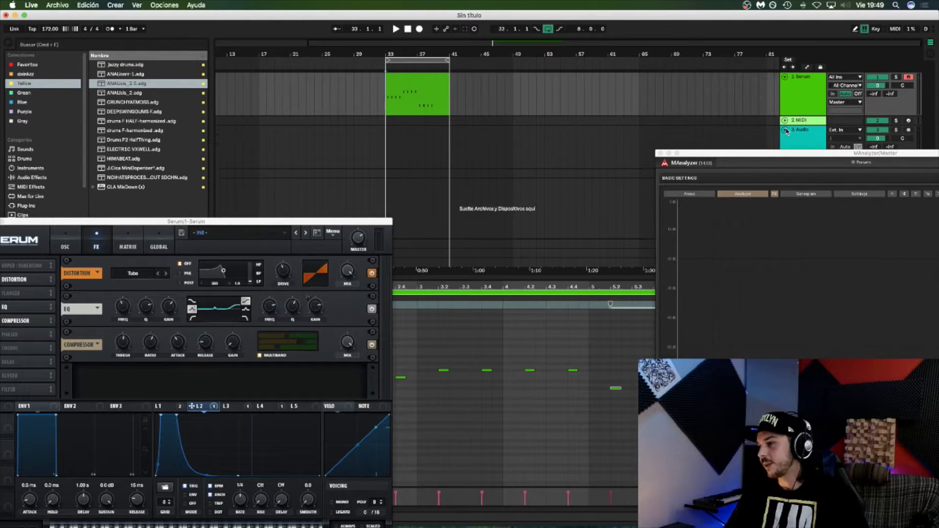
left_click_drag(815, 155, 814, 242)
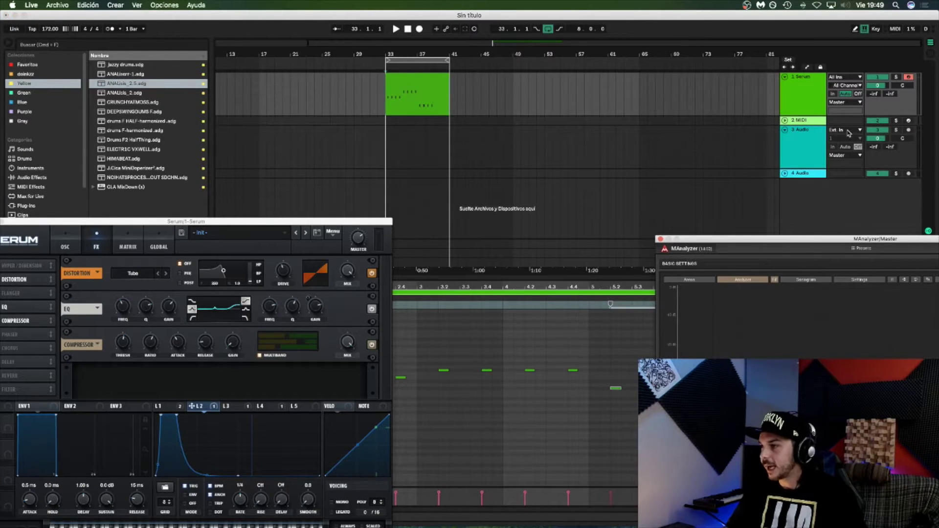
left_click(849, 131)
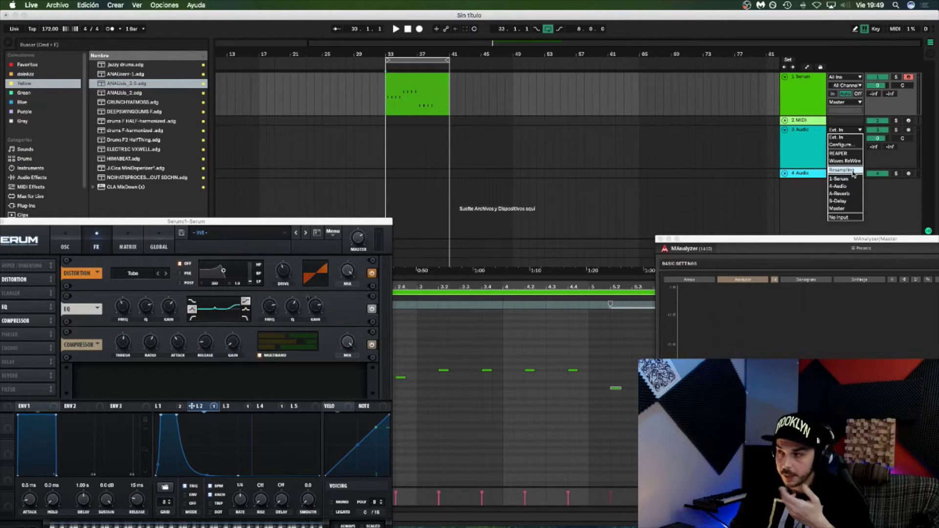
left_click(842, 170)
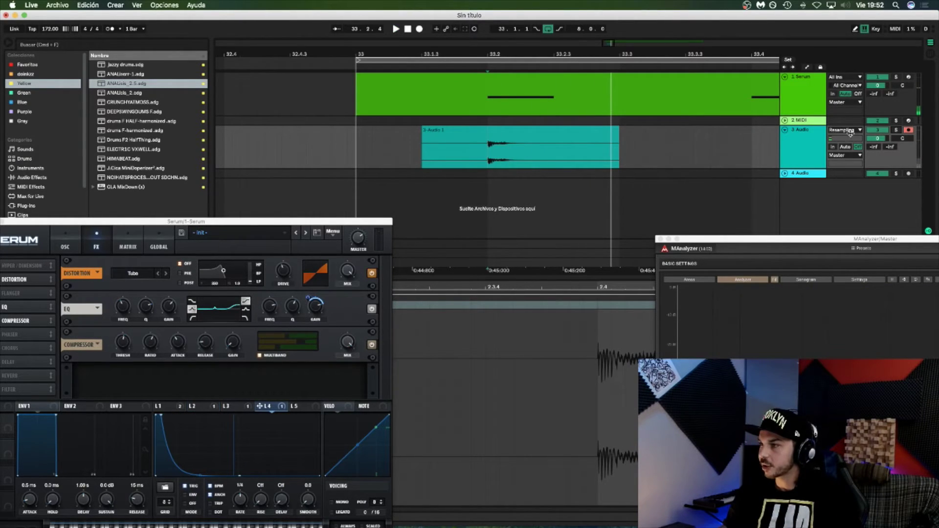
Step: Set the input of the 3 Audio track to No Input and solo the track with its recorded hit
left_click(849, 132)
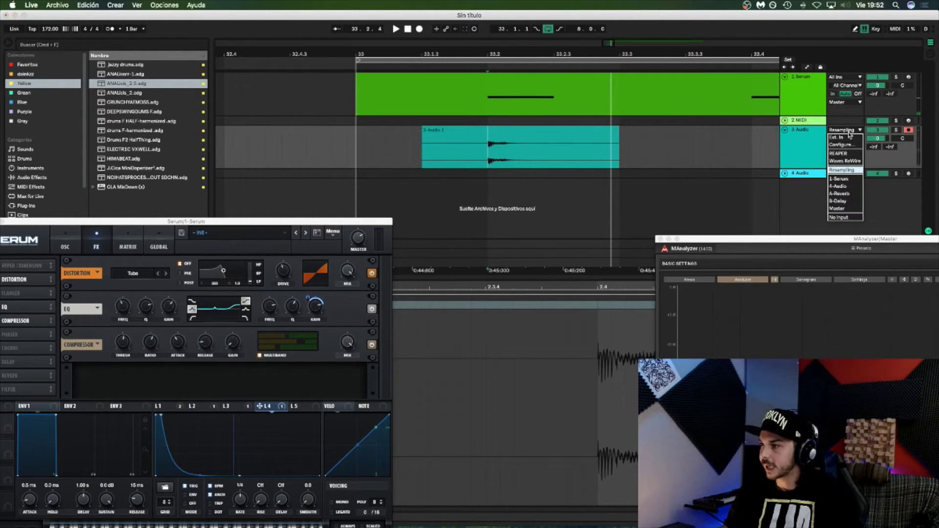
left_click(842, 217)
left_click(896, 131)
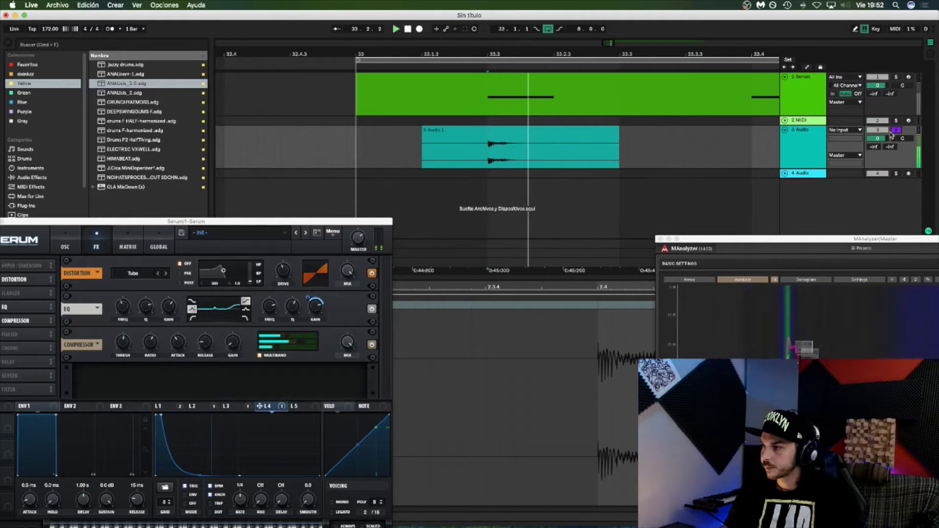
Step: Fine-tune the frequency of the low-cut band in the FabFilter Pro-Q 3 on the 3 Audio track
left_click(810, 138)
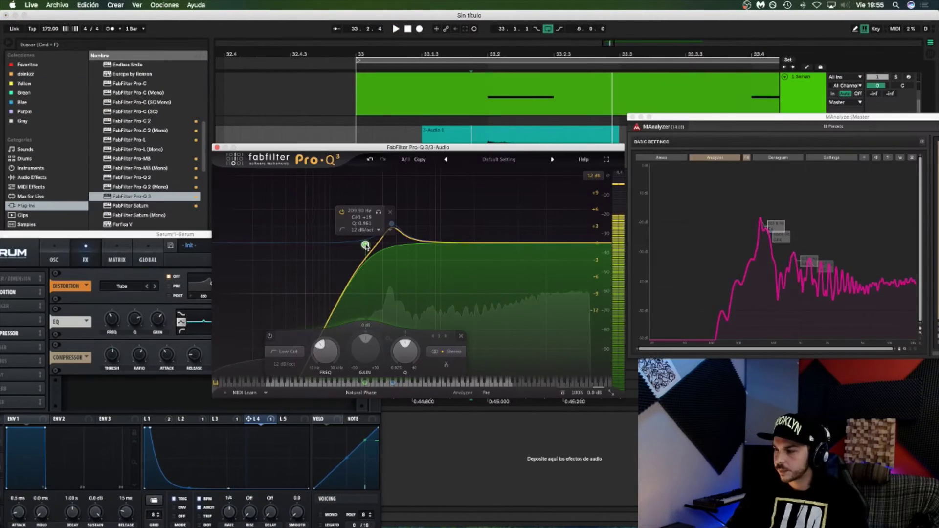
left_click_drag(366, 246, 364, 245)
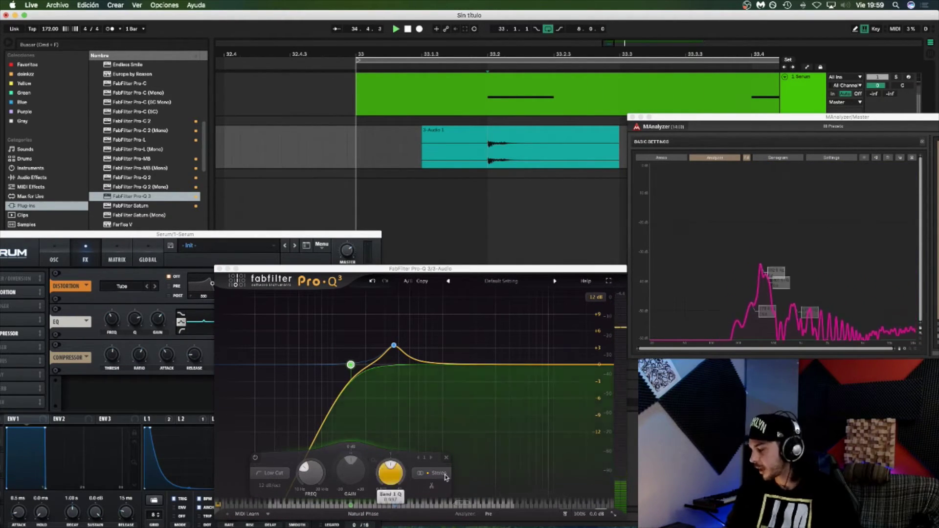
mouse_move(394, 346)
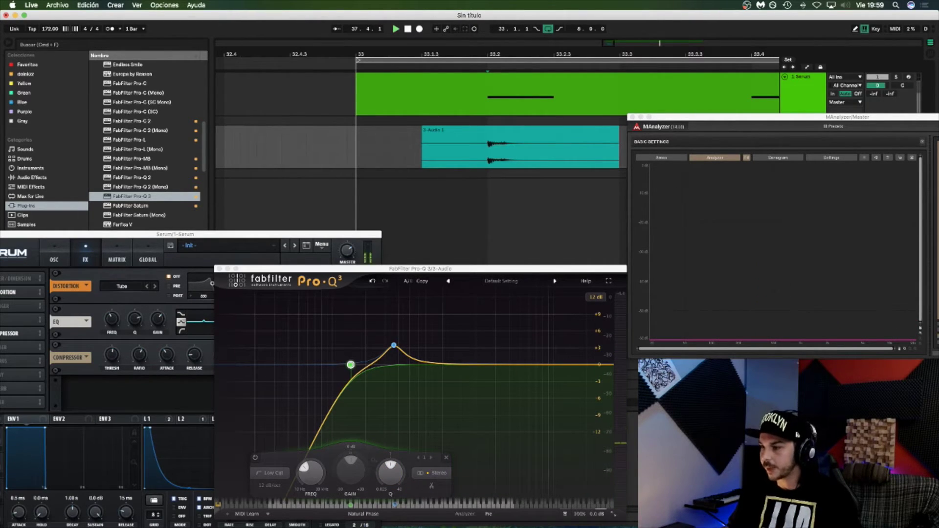
Step: Play the recorded hit and check its level on the master VUMT deluxe meter
left_click_drag(420, 223, 163, 74)
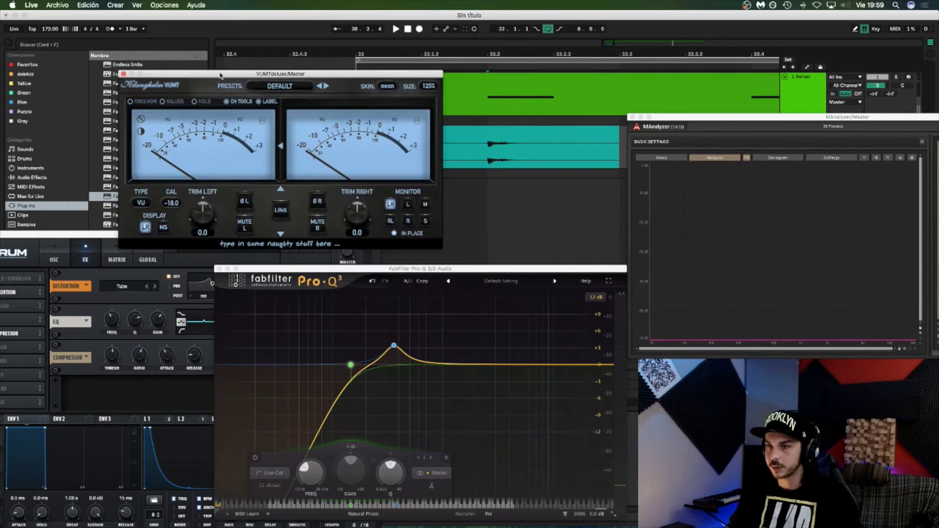
key("space")
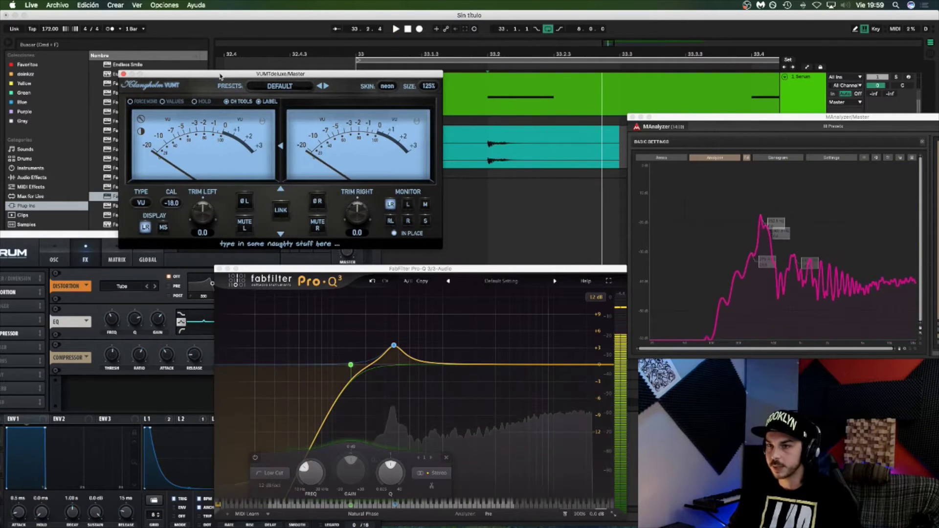
left_click(348, 254)
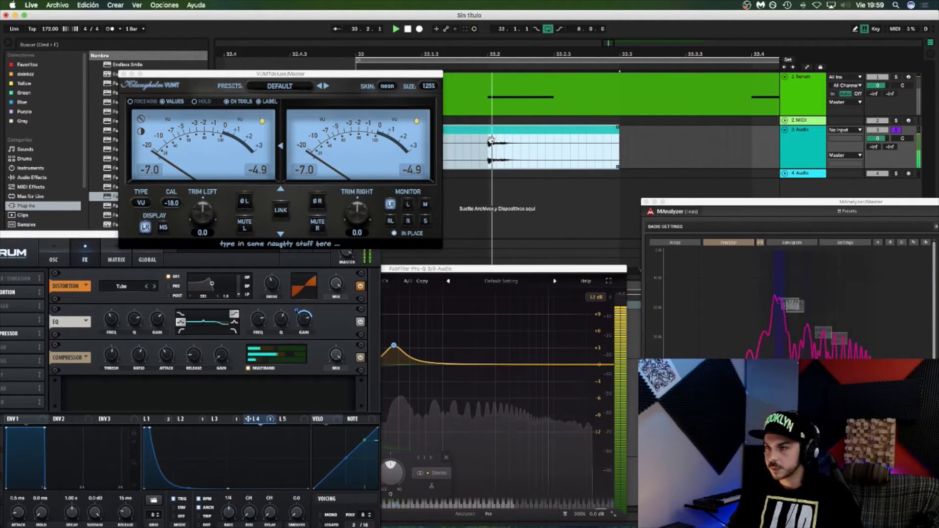
key("space")
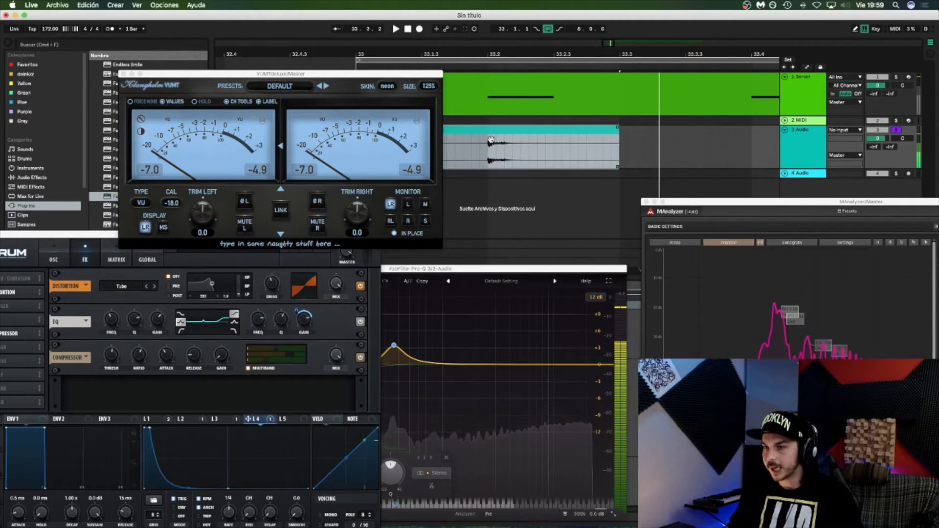
Step: Close the Pro-Q 3 window and rearrange the VUMT deluxe and Serum windows to uncover the audio clip's settings
left_click_drag(330, 74, 224, 43)
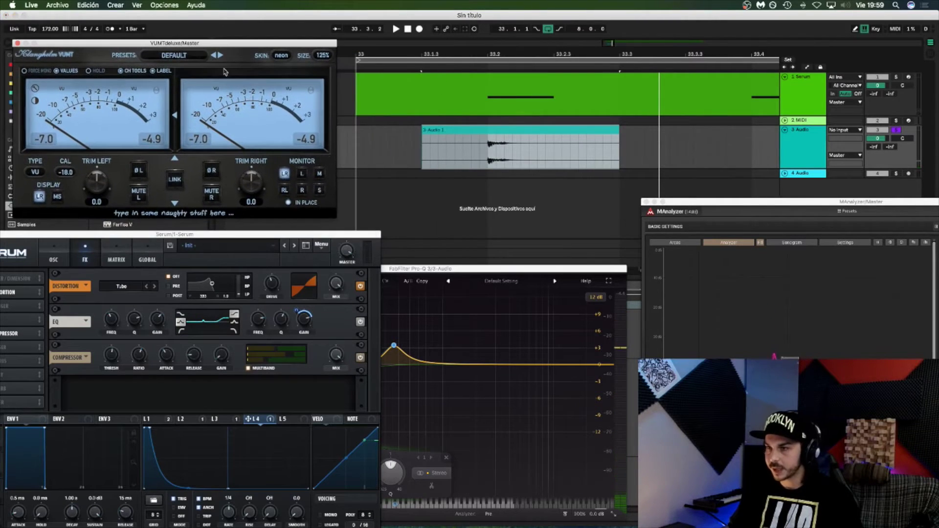
left_click_drag(247, 239, 227, 109)
left_click_drag(477, 272, 712, 56)
left_click(451, 55)
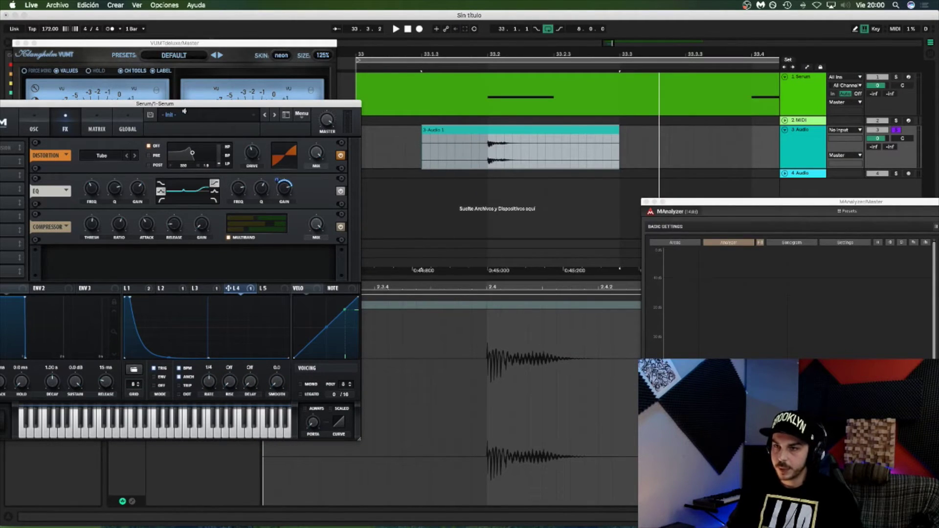
left_click_drag(183, 105, 595, 53)
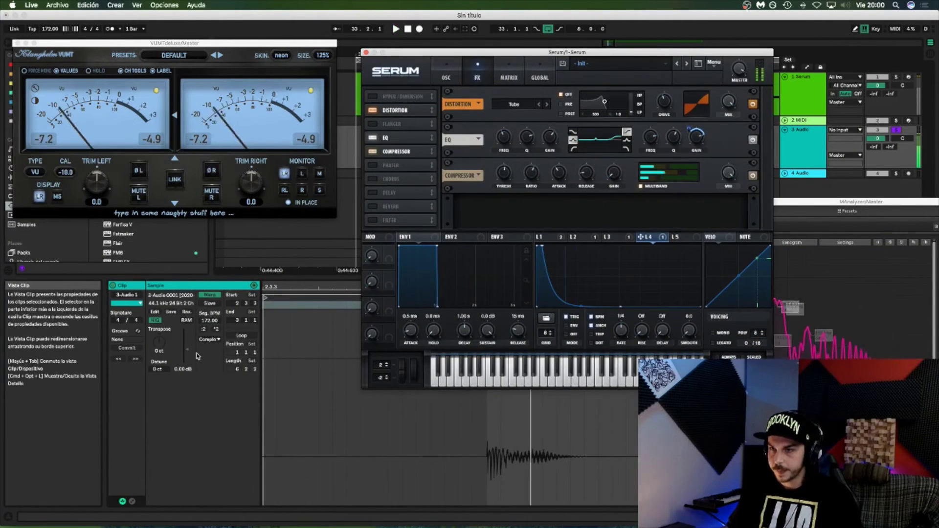
Step: Raise the gain of the recorded audio clip and replay the hit to check its level on the VU meter
left_click(183, 370)
type("2")
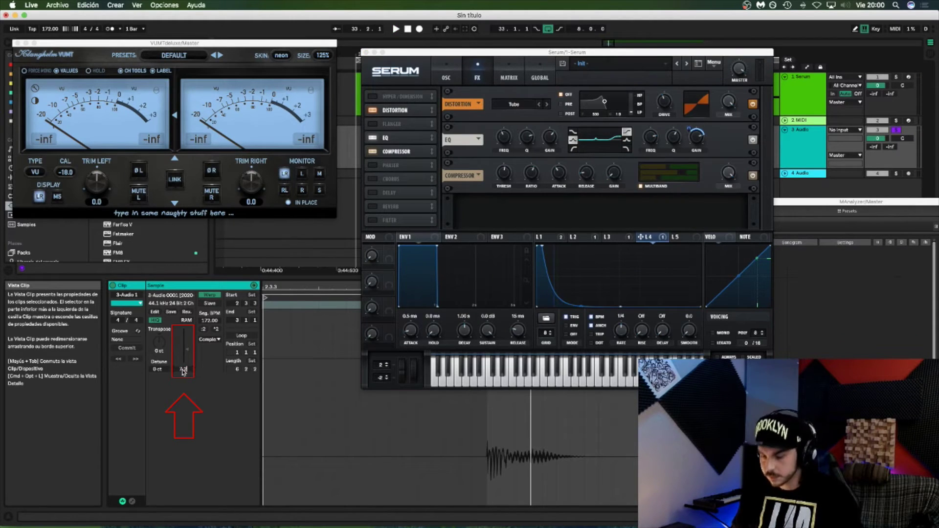
key("Return")
key("space")
key("space")
key("space")
key("space")
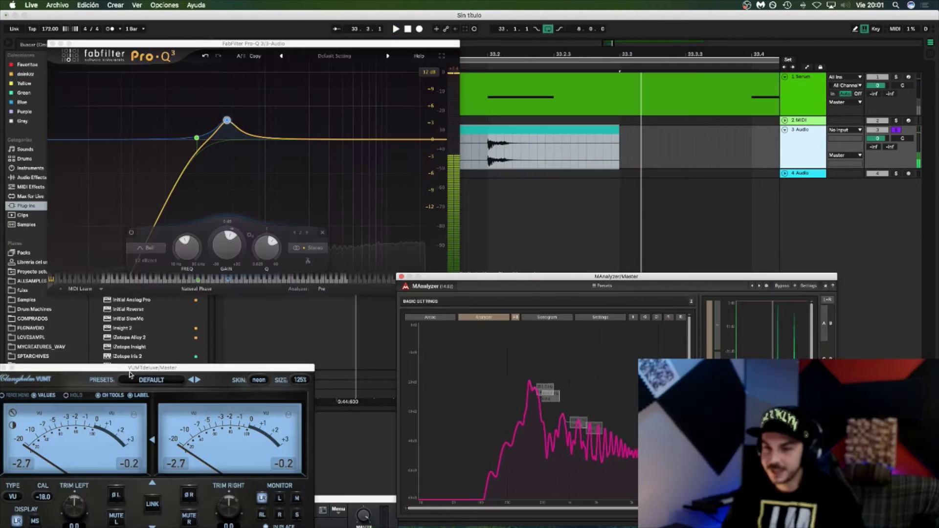
Step: Close the reopened Pro-Q 3 window and reposition the VUMT deluxe meter
left_click_drag(130, 375, 192, 362)
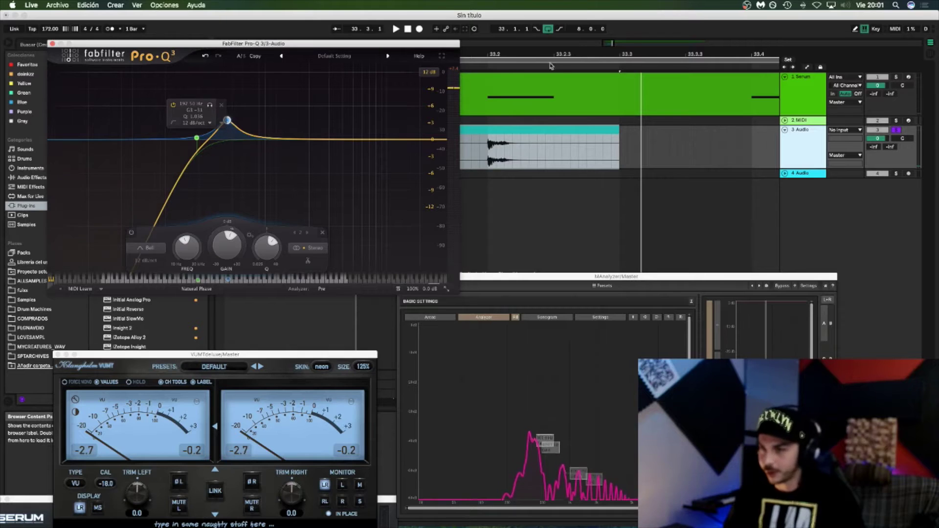
left_click(52, 44)
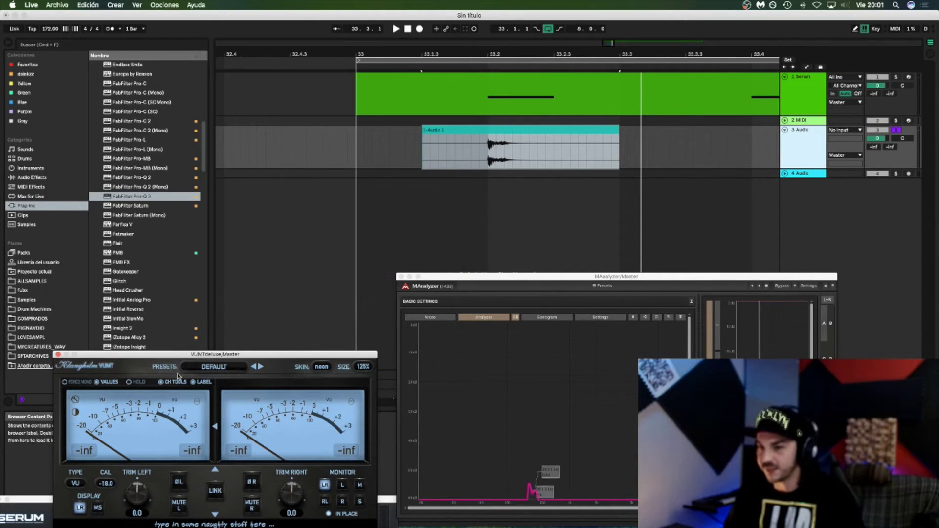
left_click_drag(179, 355, 469, 143)
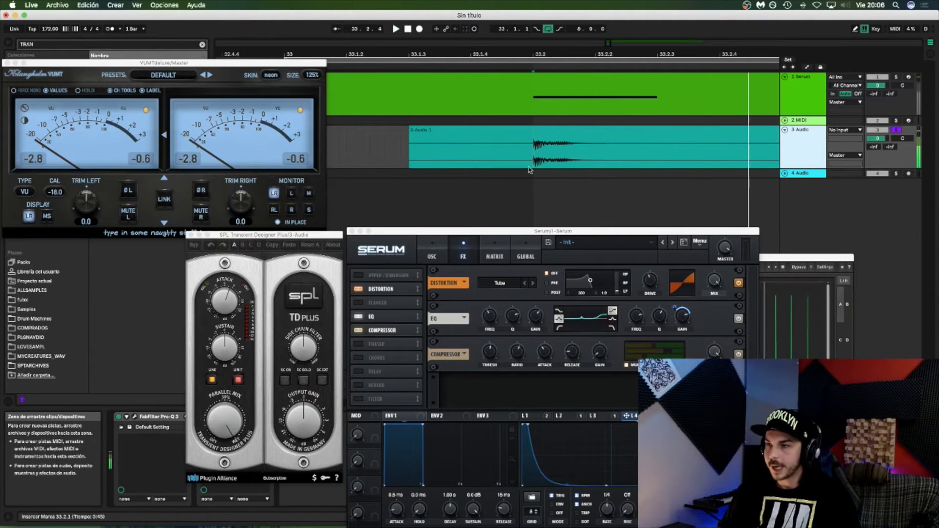
Step: Select the empty 2 MIDI track and replace the plug-in search term with "add"
left_click(803, 160)
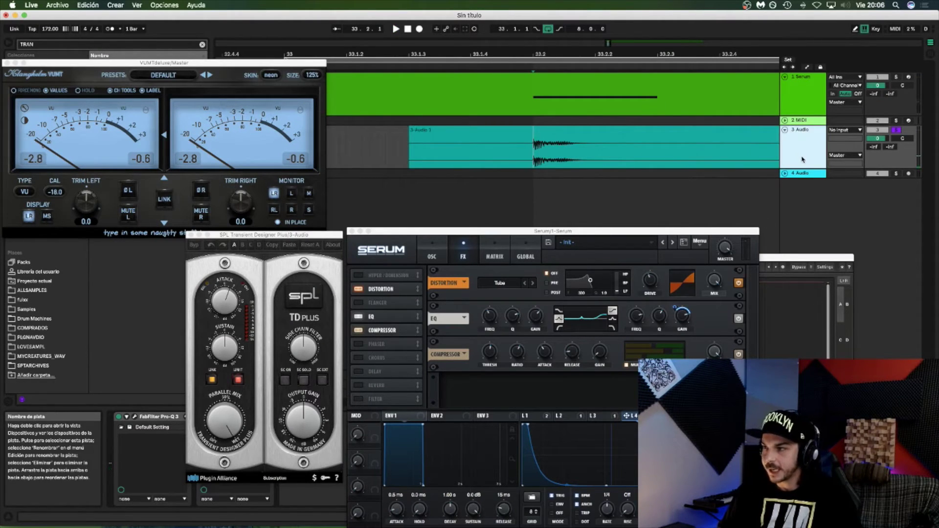
left_click(803, 122)
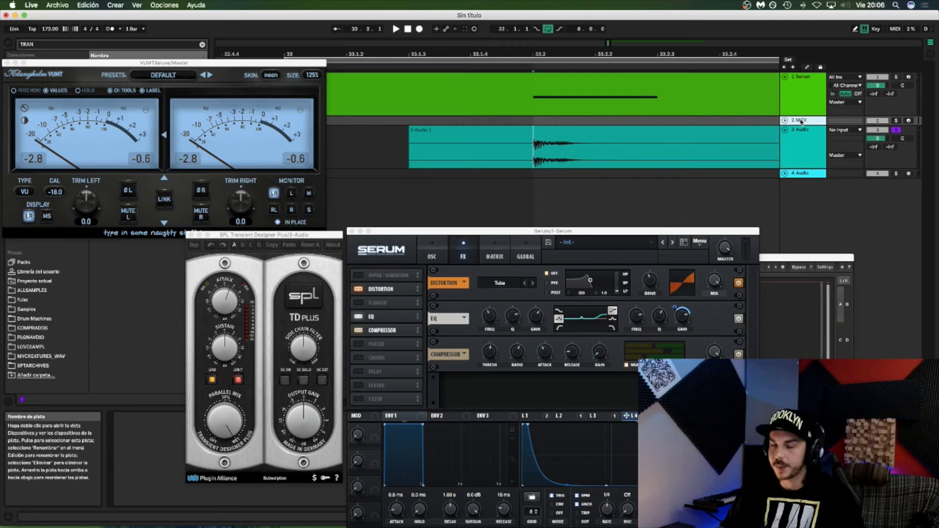
left_click_drag(160, 62, 164, 219)
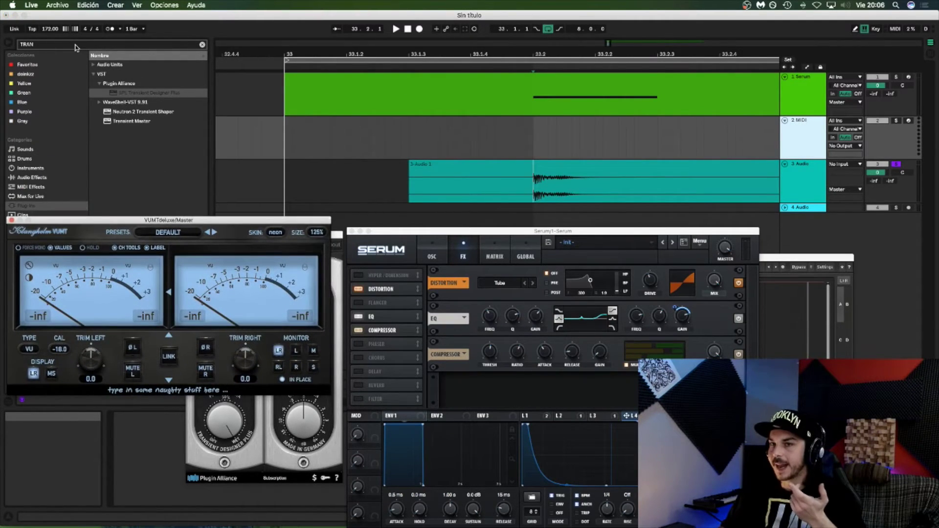
left_click_drag(75, 46, 2, 44)
key("BackSpace")
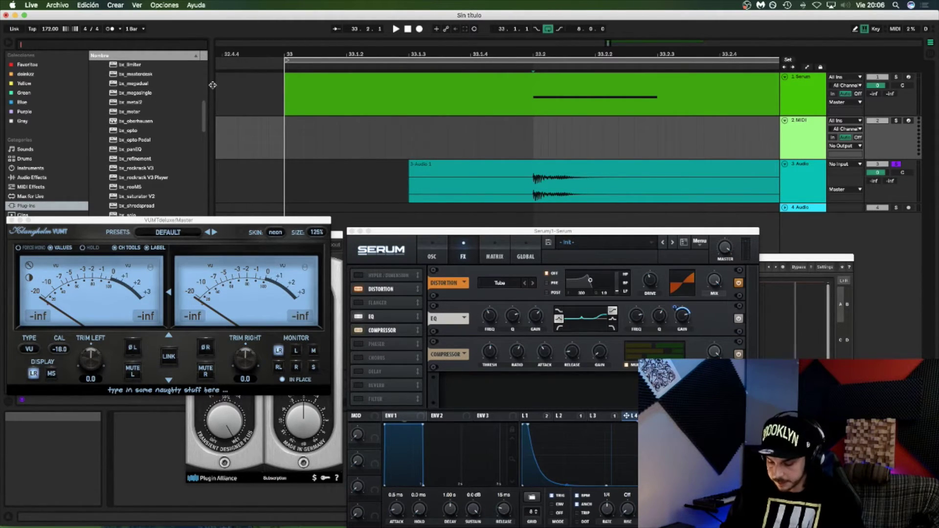
type("add")
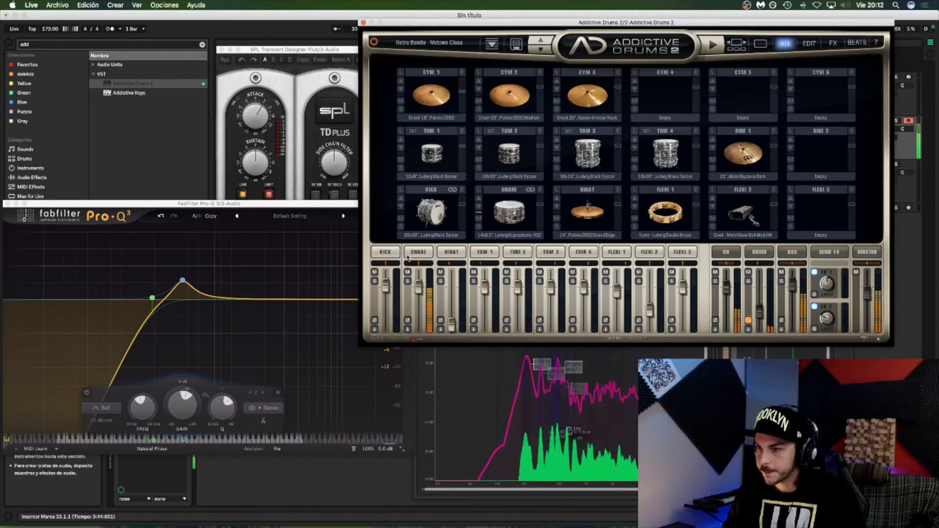
Step: Open the snare's edit page in Addictive Drums 2 and move the plug-in window clear of the arrangement
left_click(417, 253)
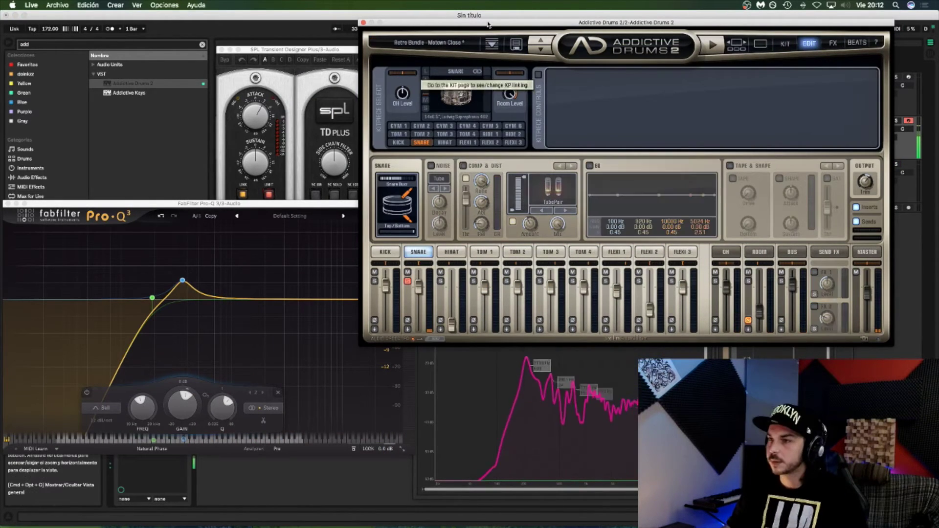
left_click_drag(488, 24, 483, 62)
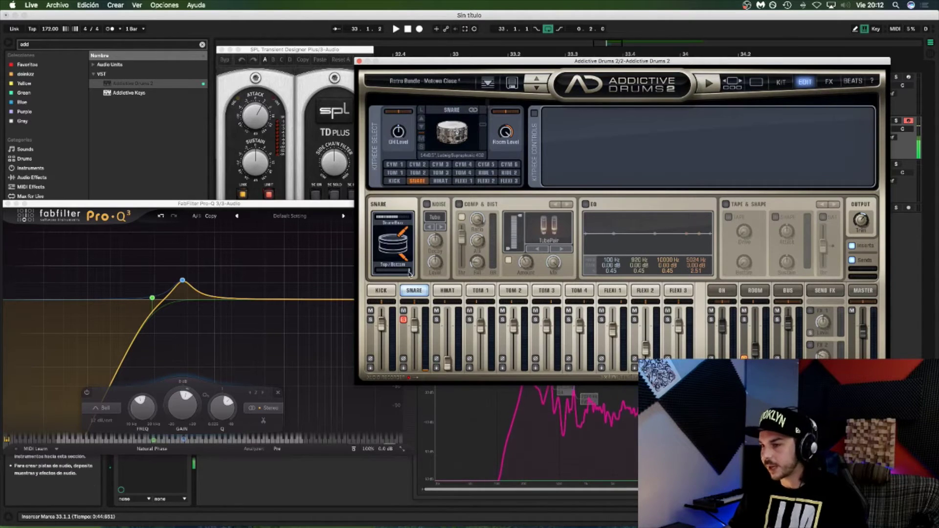
left_click_drag(563, 59, 643, 309)
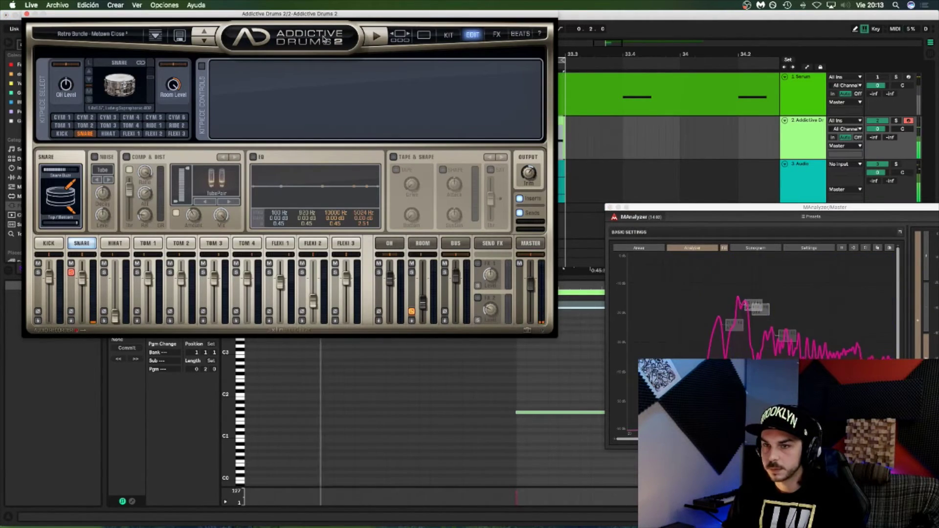
left_click_drag(435, 19, 267, 45)
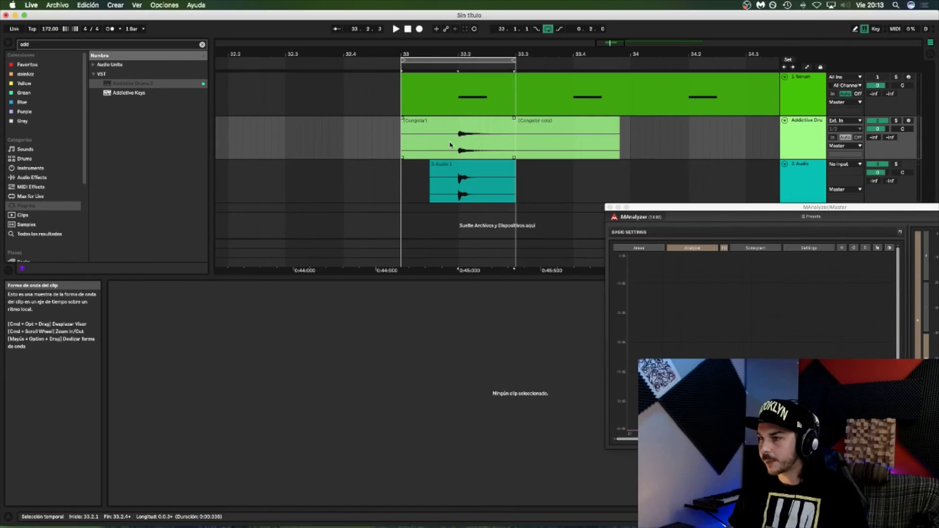
Step: Trim the silence before the hit at 33.2 from the frozen Addictive Drums snare clip
left_click(460, 153)
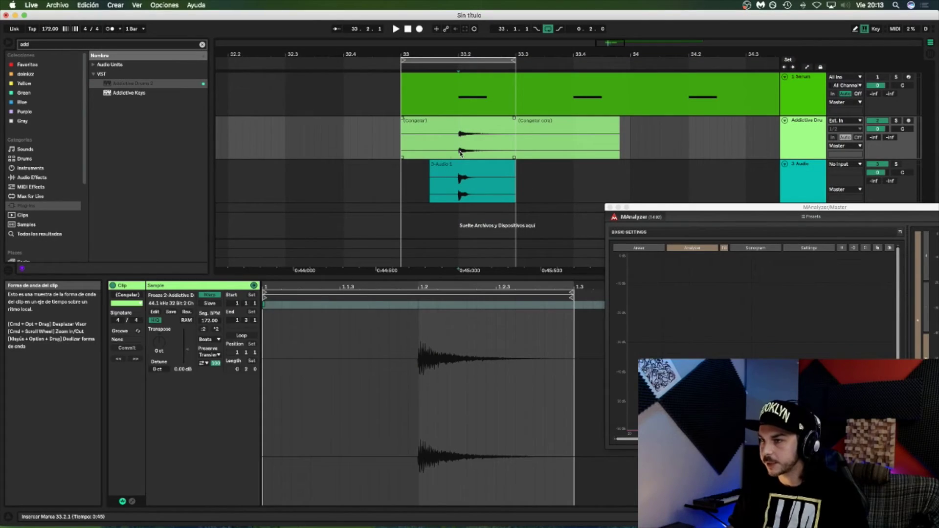
left_click_drag(460, 150, 364, 147)
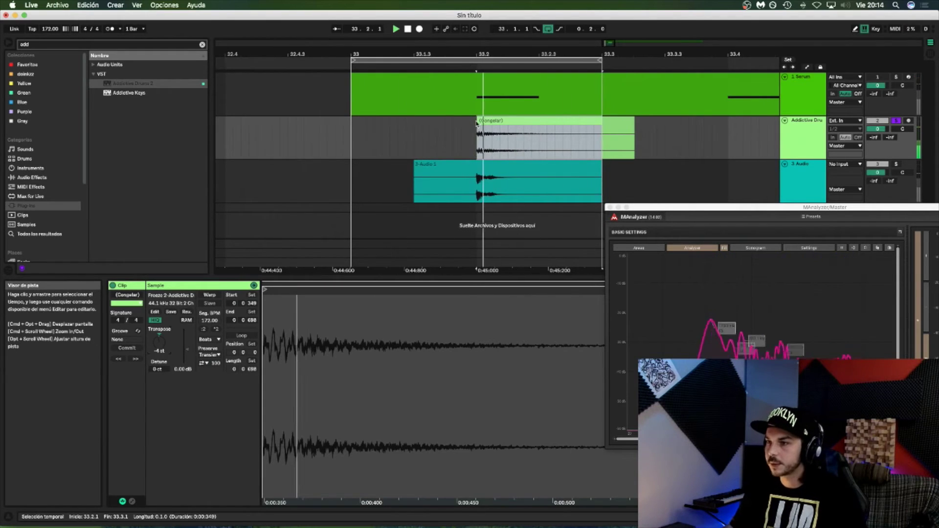
Step: Try a fade-in at the start of the frozen Addictive Drums snare clip
left_click_drag(479, 121, 513, 121)
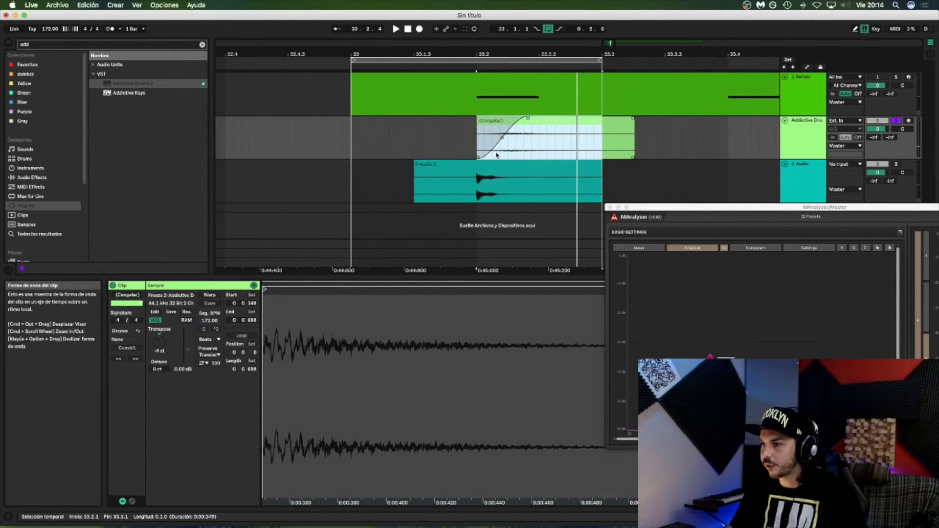
left_click(477, 143)
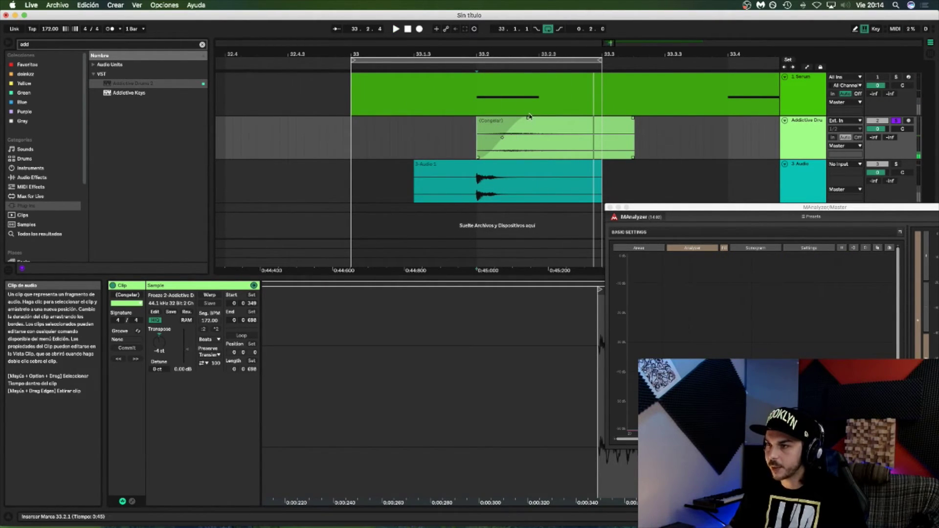
Step: Split the frozen snare clip just after 33.2 and delete the short attack piece before the cut
left_click(485, 142)
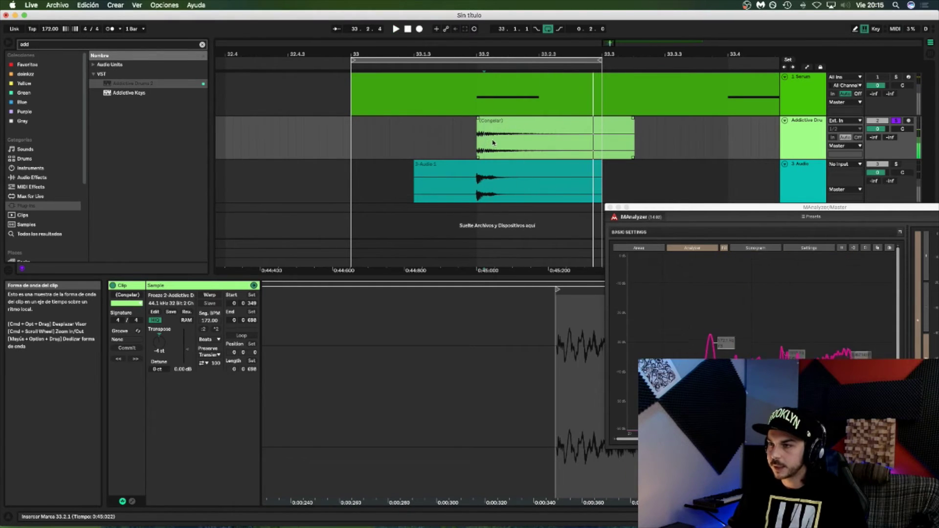
key("space")
key("super+e")
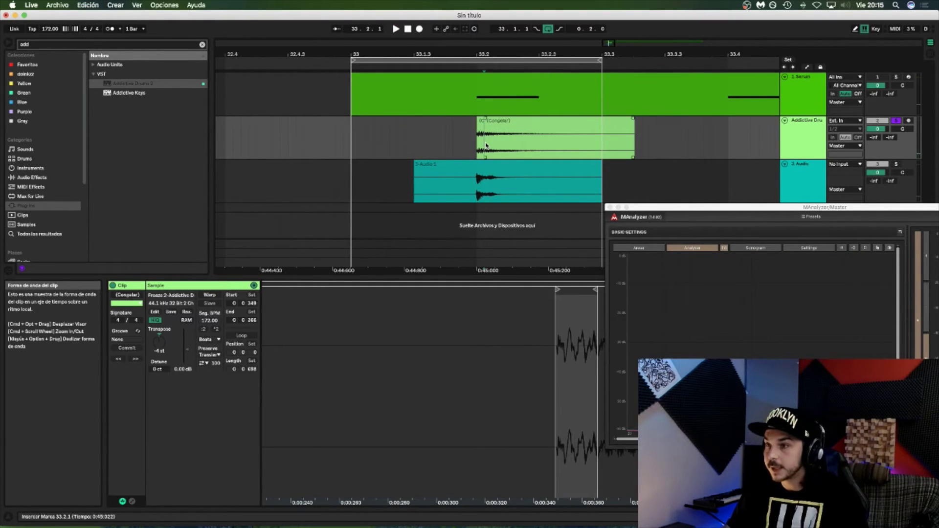
left_click(480, 121)
key("Delete")
Step: Start the remaining snare clip at 33.2 with a fade-in, and trim its end to 33.3 with a fade-out
left_click_drag(504, 125, 496, 129)
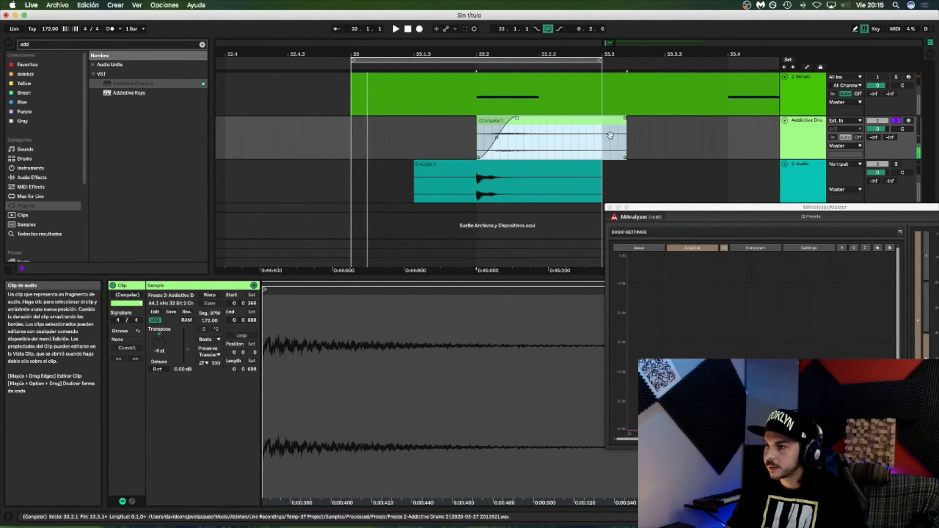
left_click_drag(626, 127, 602, 126)
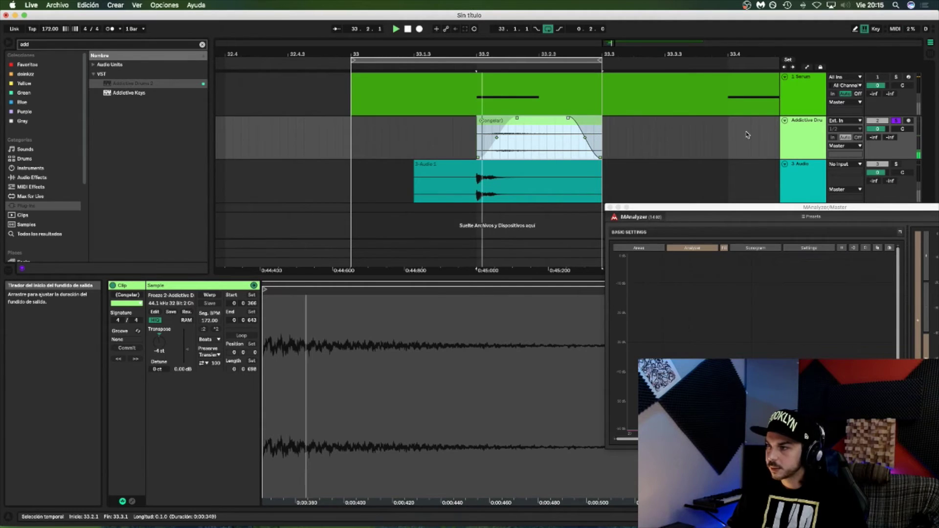
Step: Load FabFilter Pro-Q 3 on the Addictive Drums track and shape a 12 dB/oct low cut
double_click(816, 133)
key("space")
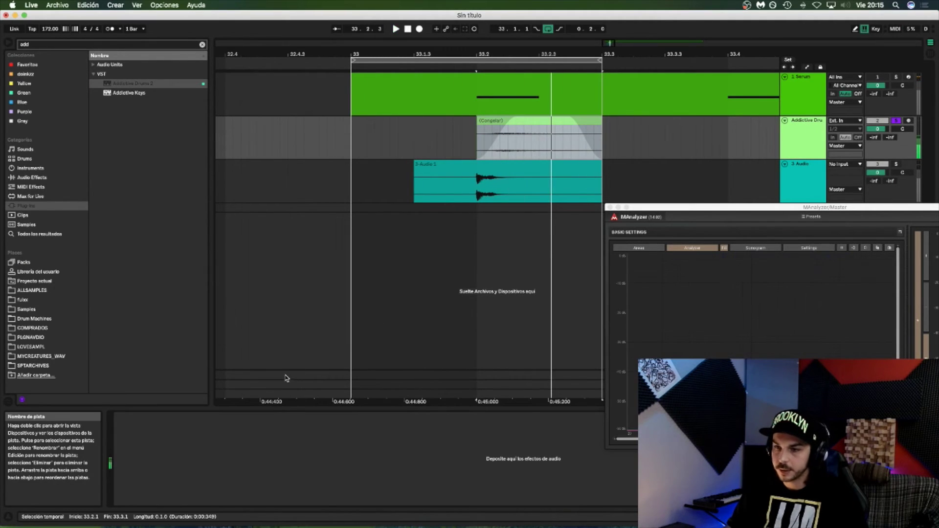
left_click(203, 45)
left_click(39, 73)
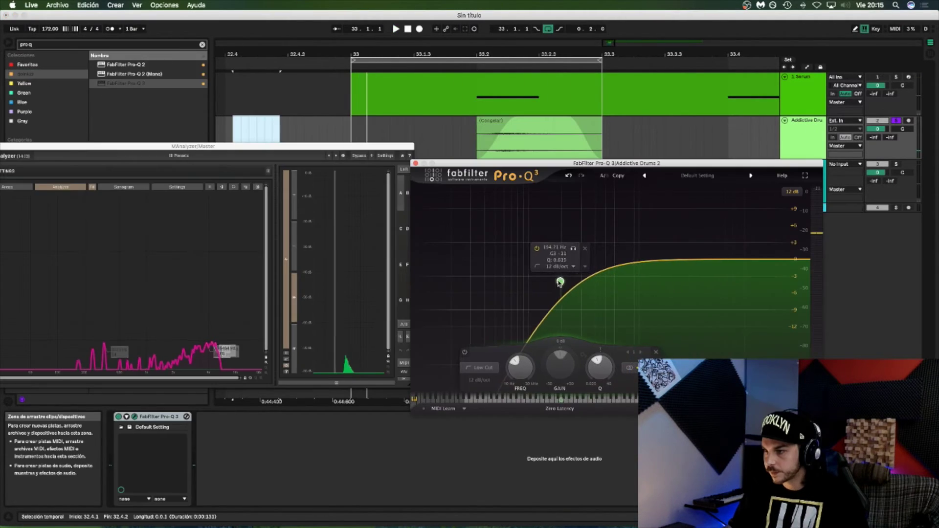
mouse_move(551, 275)
left_mouse_down()
mouse_move(515, 273)
mouse_move(547, 272)
left_mouse_up()
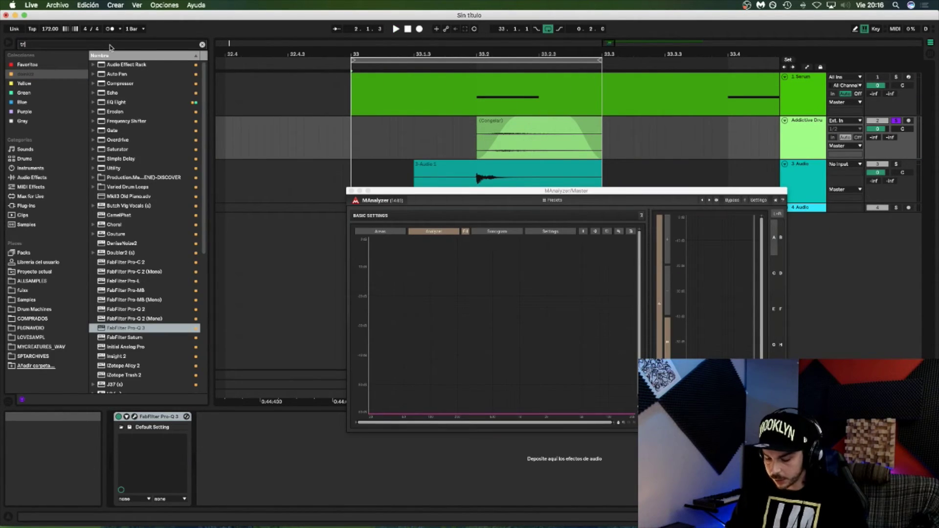
Step: Search the plug-ins for "trash" and load iZotope Trash 2 on the Addictive Drums track
type("ash")
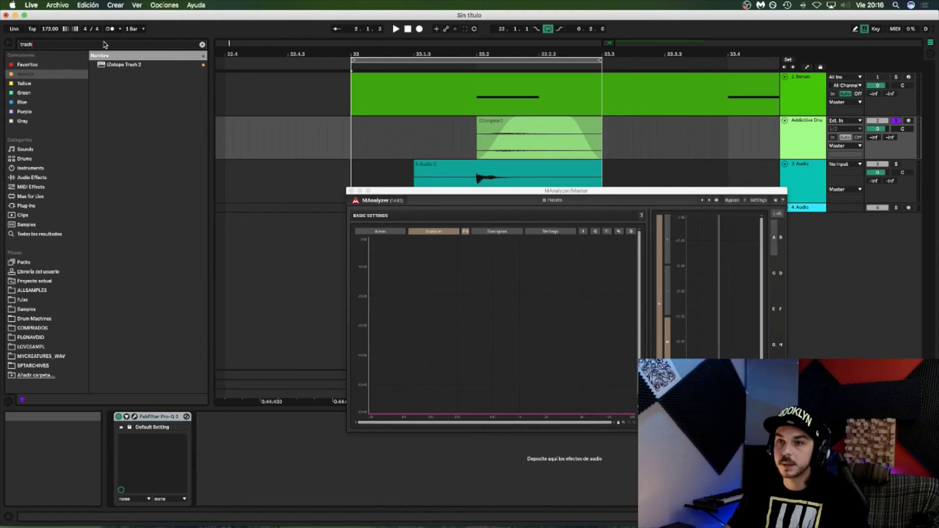
double_click(137, 67)
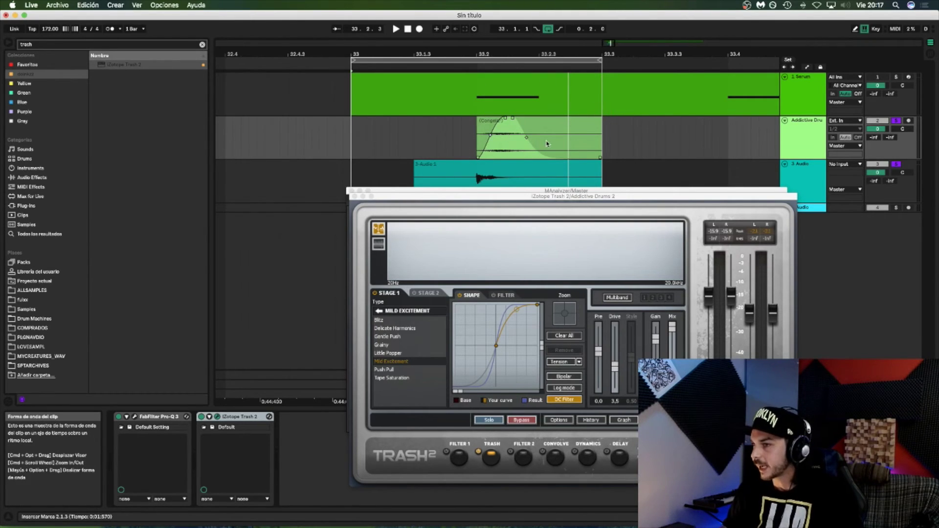
Step: Move the Trash 2 window clear of the snare clip and open the clip's sample view
left_click(502, 145)
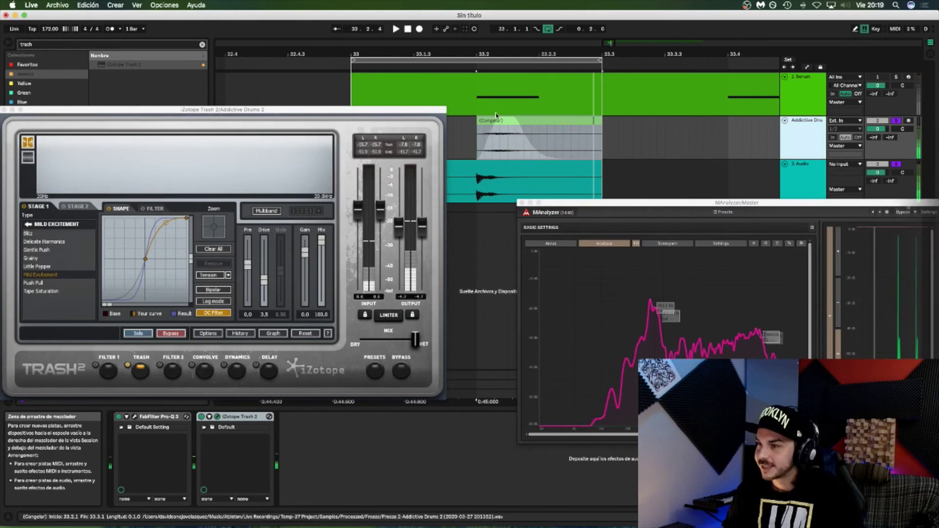
left_click_drag(415, 110, 376, 133)
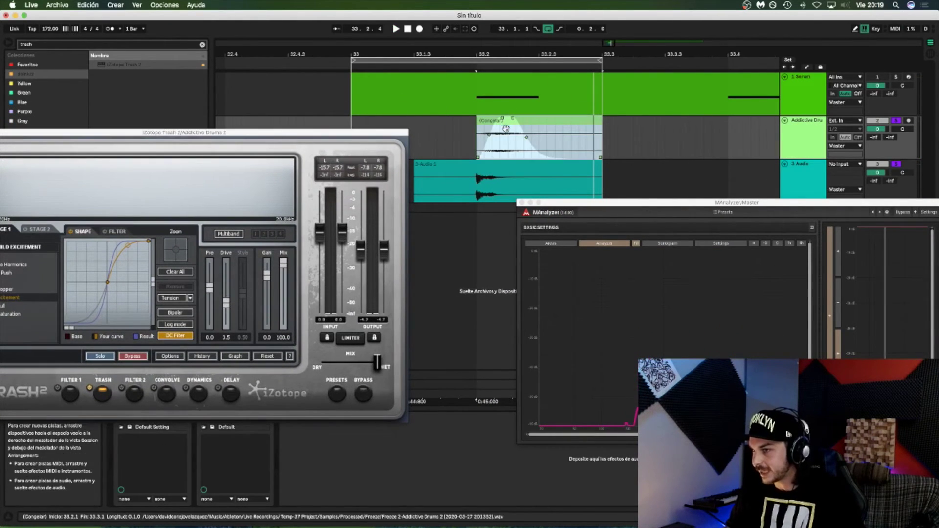
key("space")
left_click(522, 143)
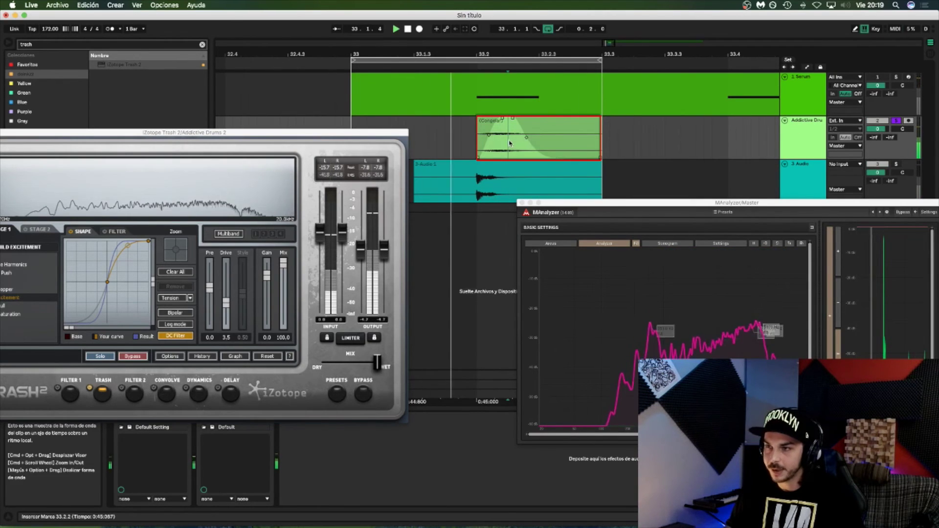
left_click_drag(283, 133, 316, 14)
left_click(499, 130)
double_click(499, 130)
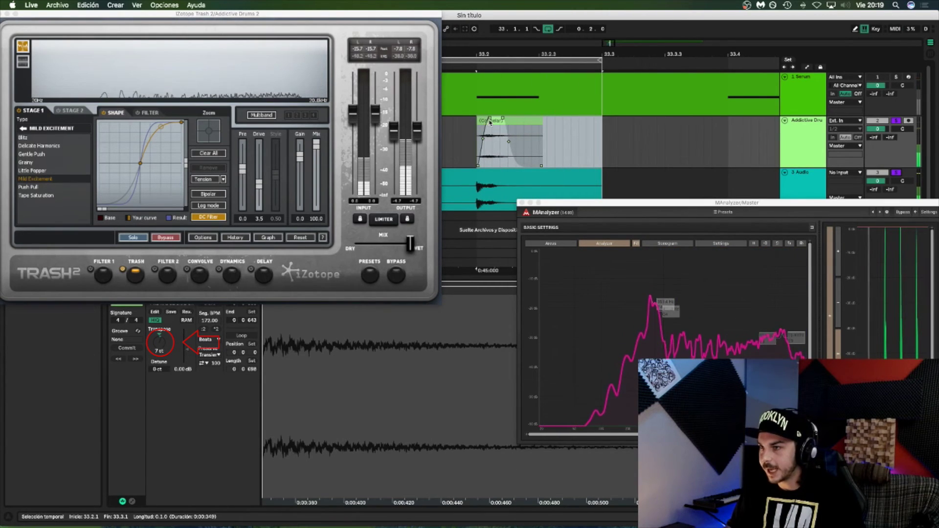
Step: Reshape the frozen snare clip's fade-out by adjusting its start point, settling on a later start
left_click(485, 146)
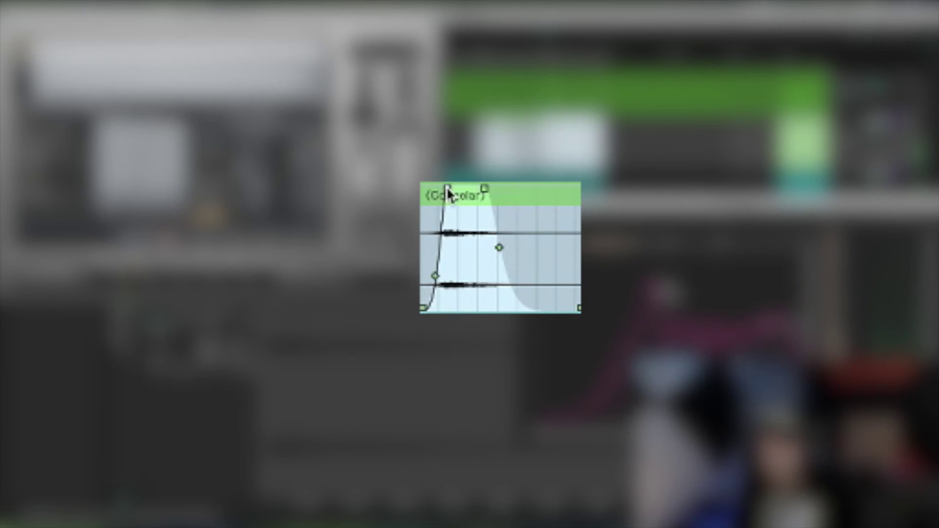
left_click_drag(486, 196, 478, 190)
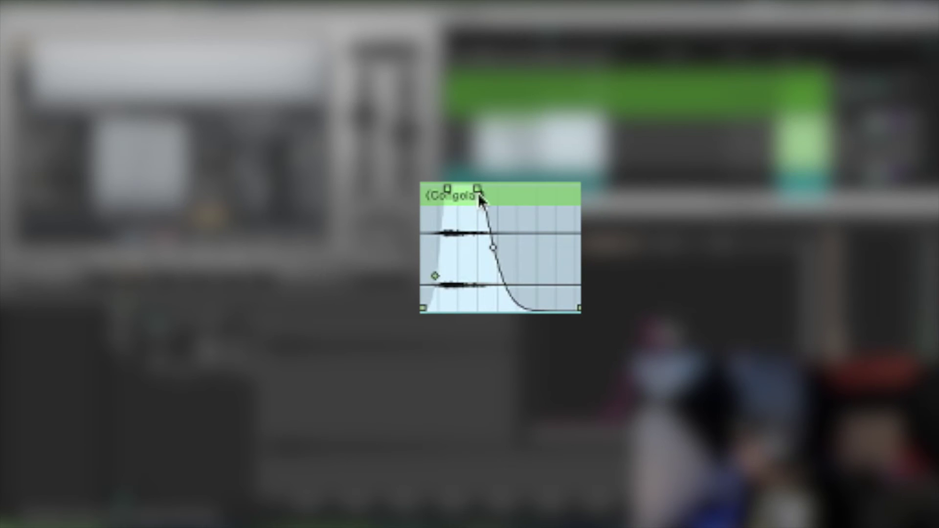
left_click_drag(477, 190, 513, 202)
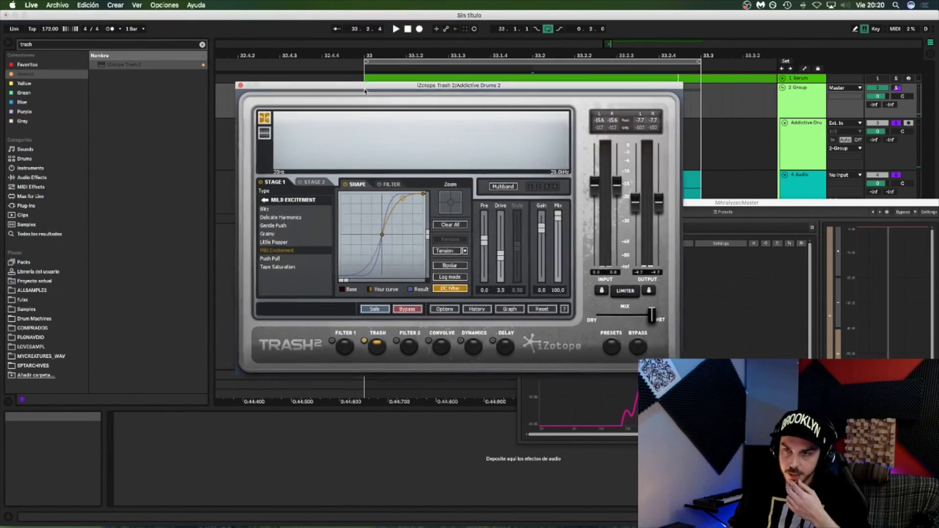
Step: Select the existing search term "trash" in the browser
left_click(89, 44)
key("super+a")
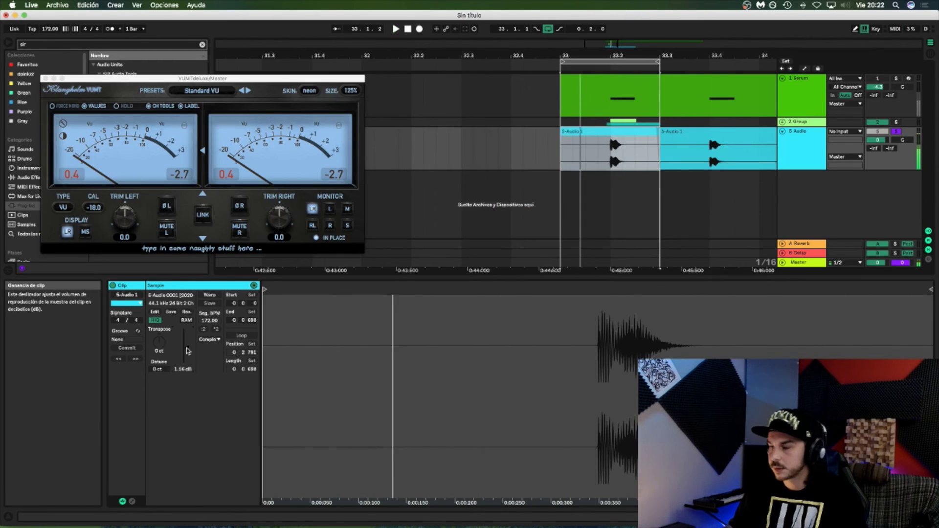
Step: Audition the resampled hit on the 5 Audio track against the VUMT deluxe meter and widen the arrangement view
key("space")
key("space")
scroll(653, 192, "down", 1)
scroll(652, 193, "down", 3)
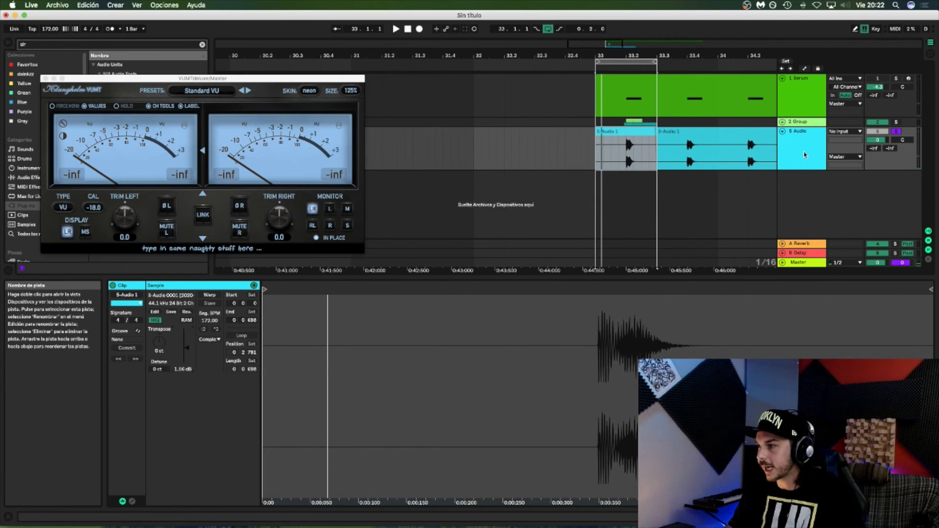